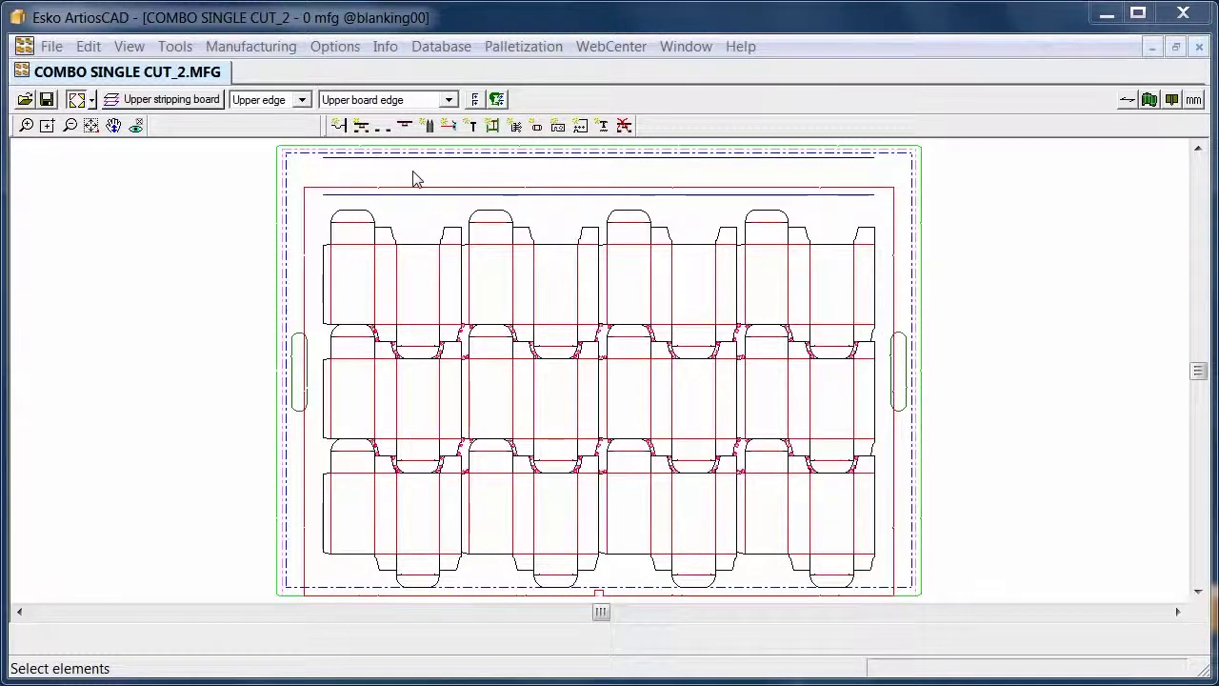
# - Start adding bars to the blanker frame and confirm SP 102-CER as the blanking machine
pyautogui.click(338, 126)
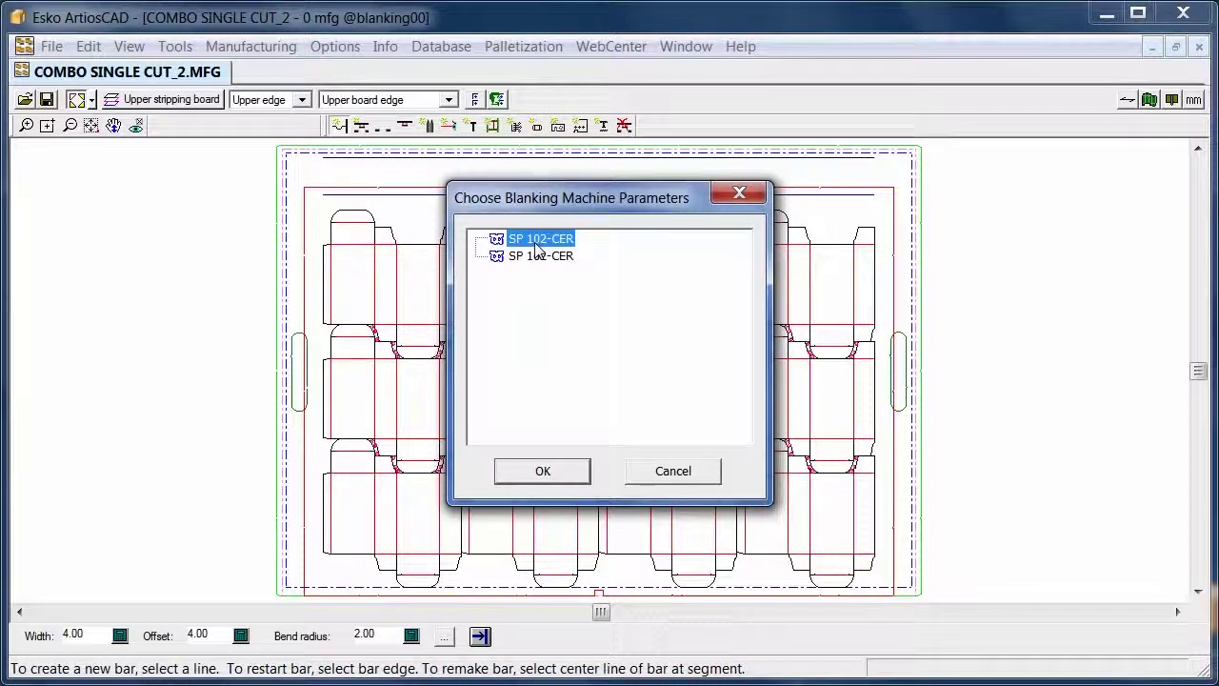
pyautogui.click(542, 472)
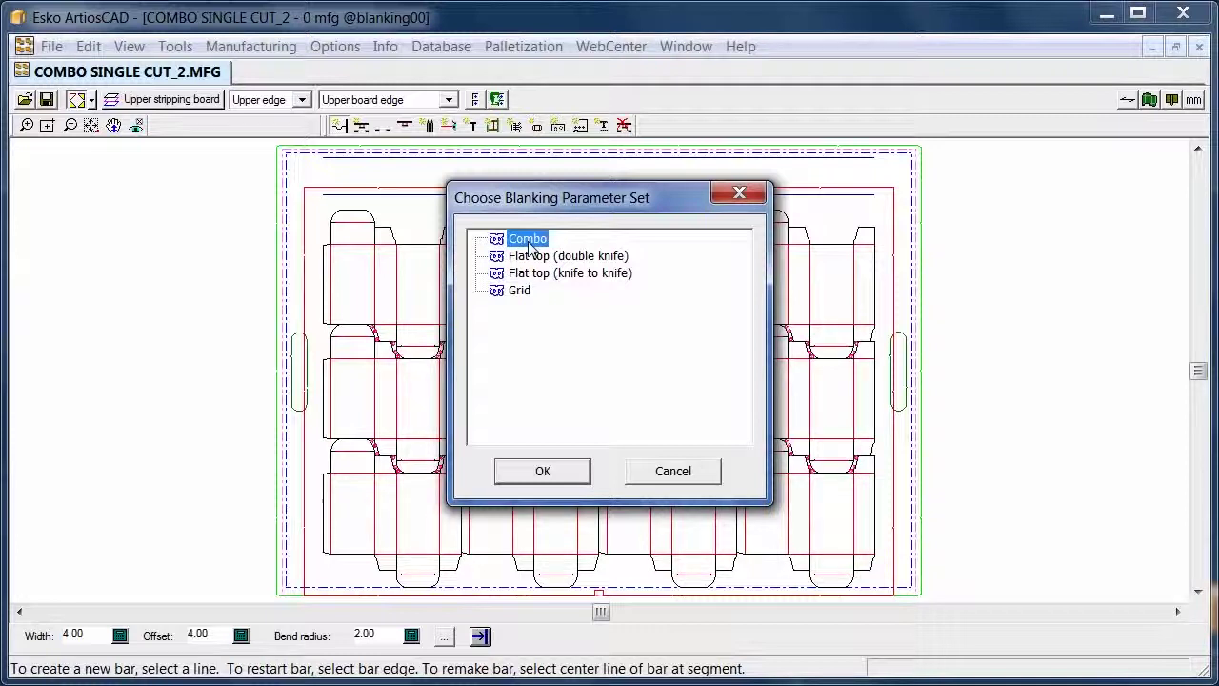
# - Confirm Combo as the blanking parameter set
pyautogui.click(543, 471)
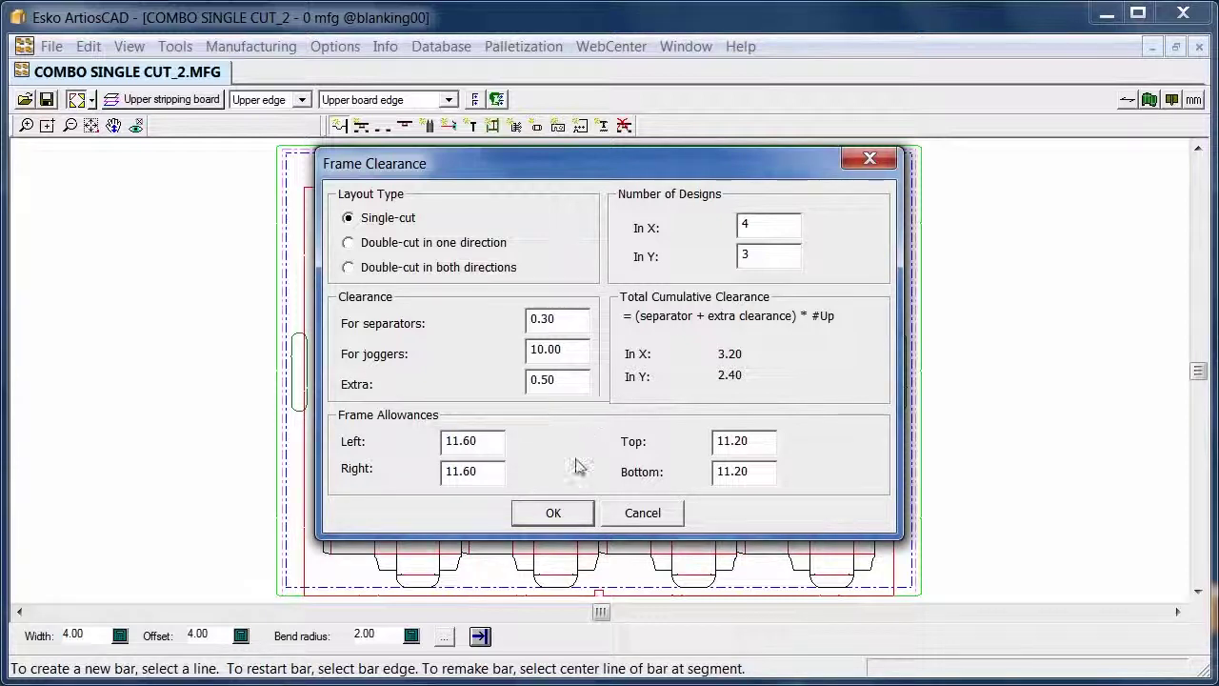
# - Accept the 0.30 separator clearance so the blanker frame surrounds the 4x3 layout, then zoom out
pyautogui.click(562, 516)
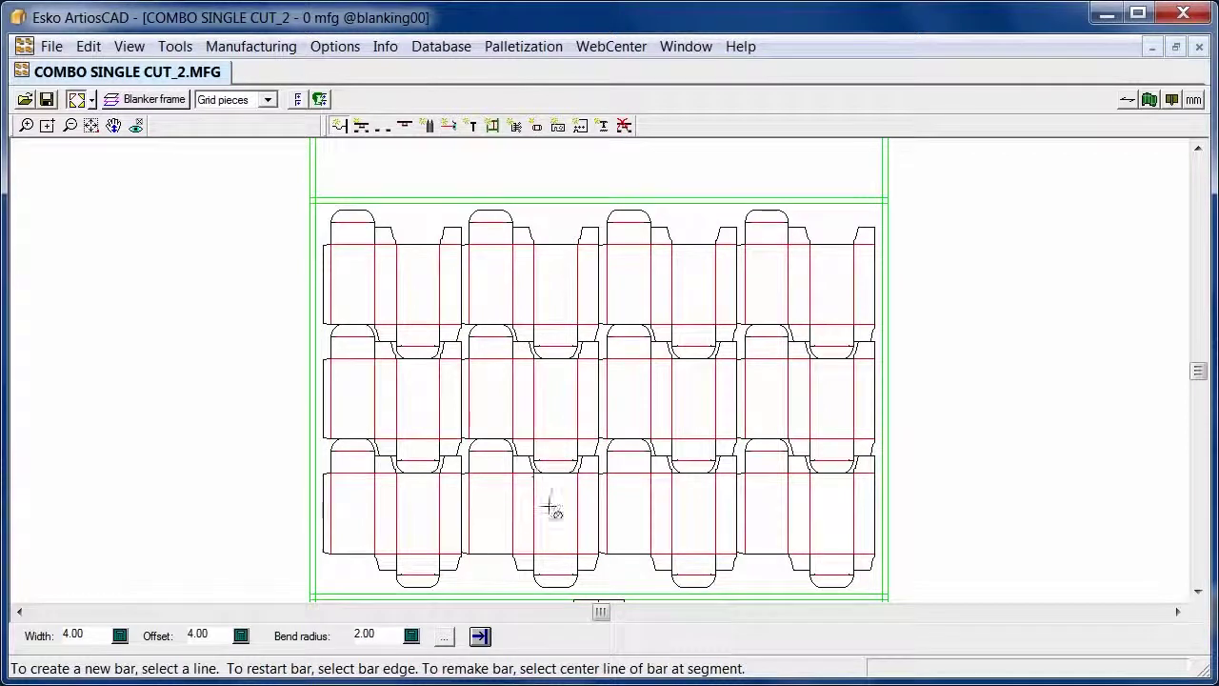
pyautogui.scroll(-1, 556, 518)
pyautogui.scroll(-1, 558, 505)
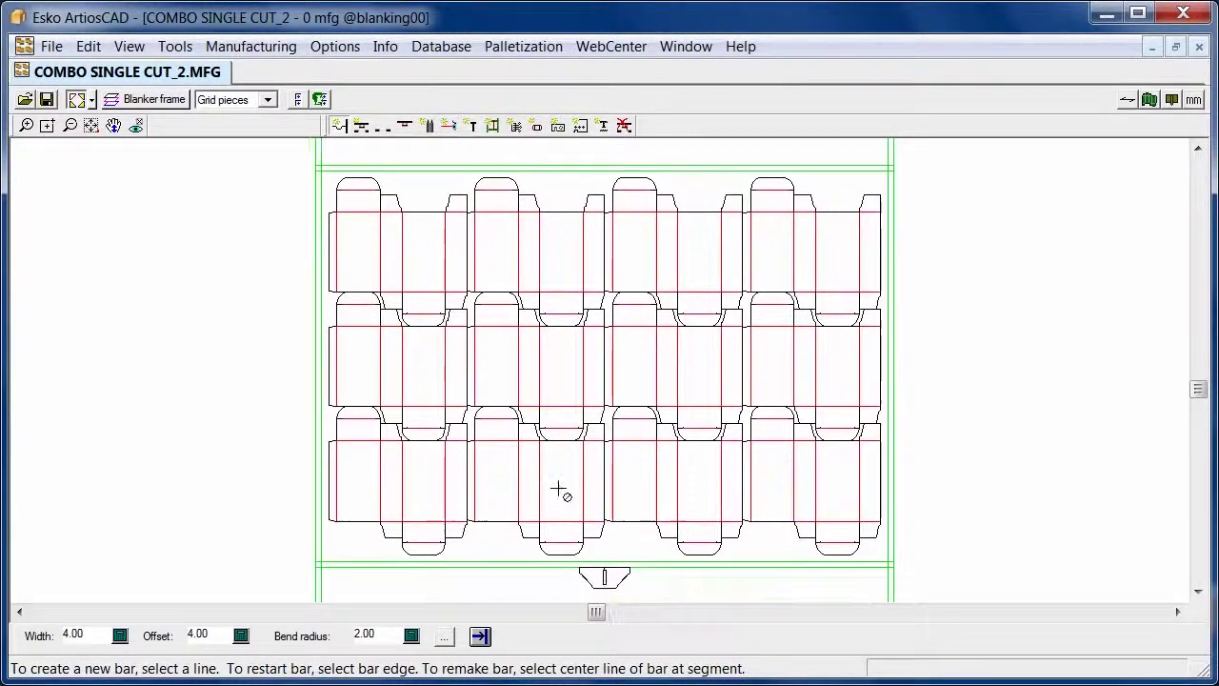
pyautogui.scroll(-1, 560, 490)
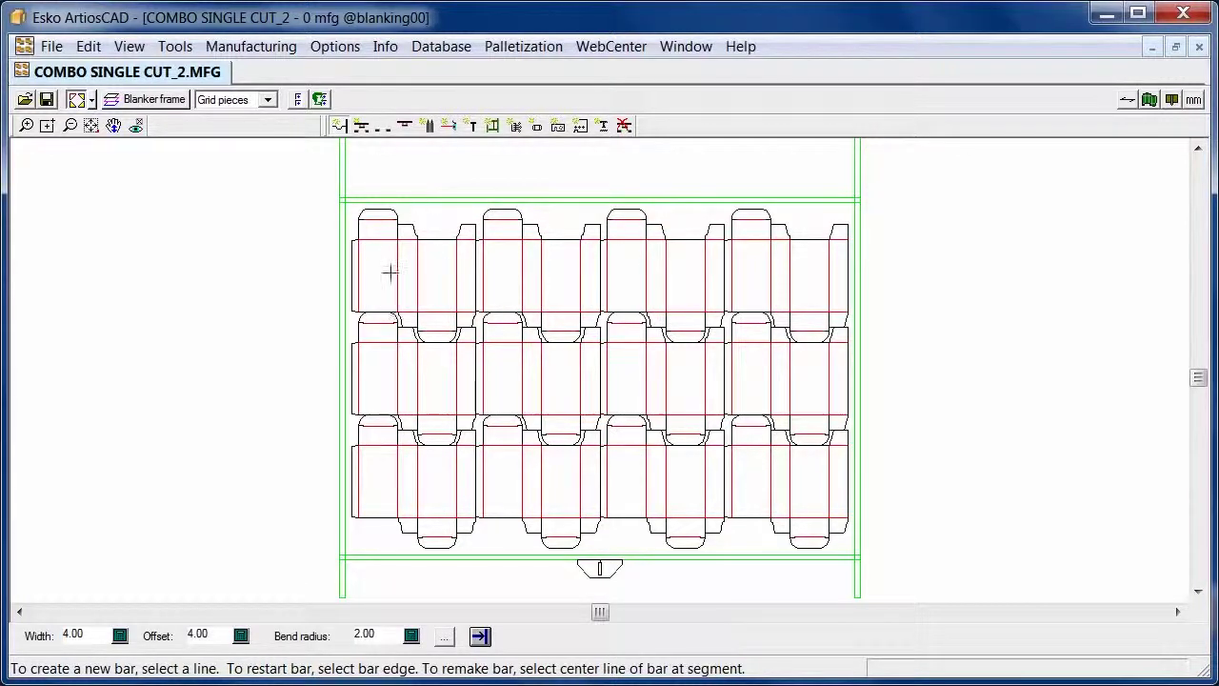
pyautogui.press('Escape')
# - Add three vertical 4.00-wide grid bars at 0.50 offset between the four carton columns
pyautogui.click(340, 124)
pyautogui.press('z')
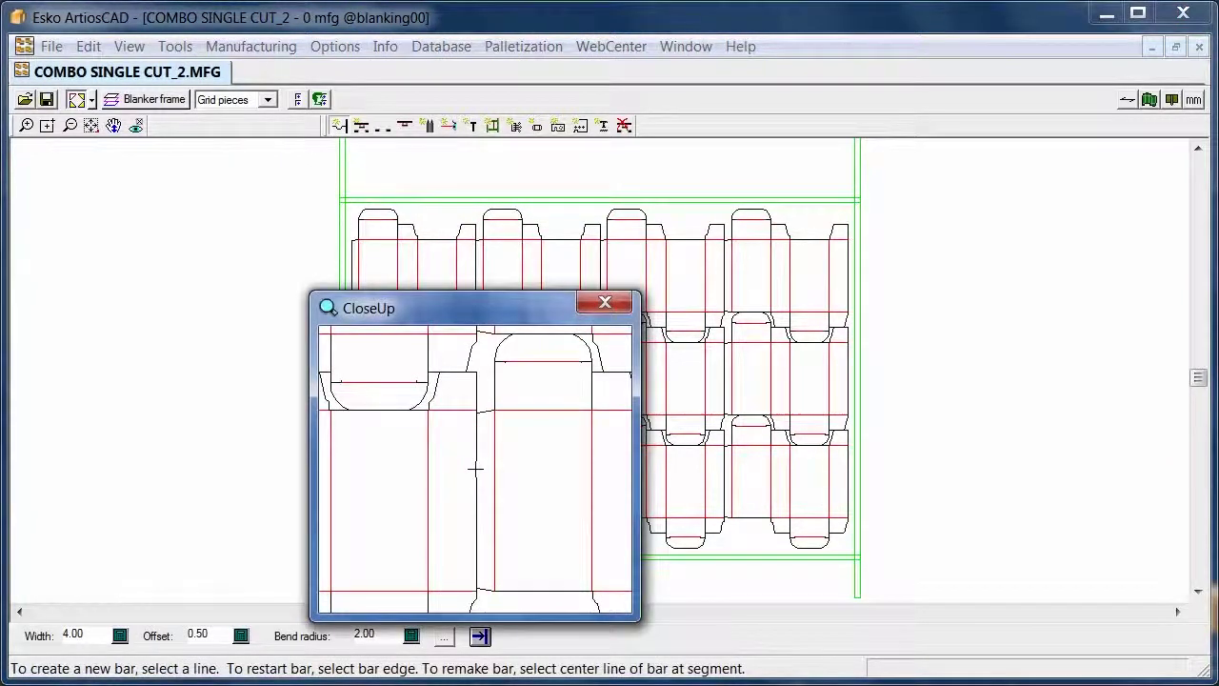
pyautogui.click(477, 460)
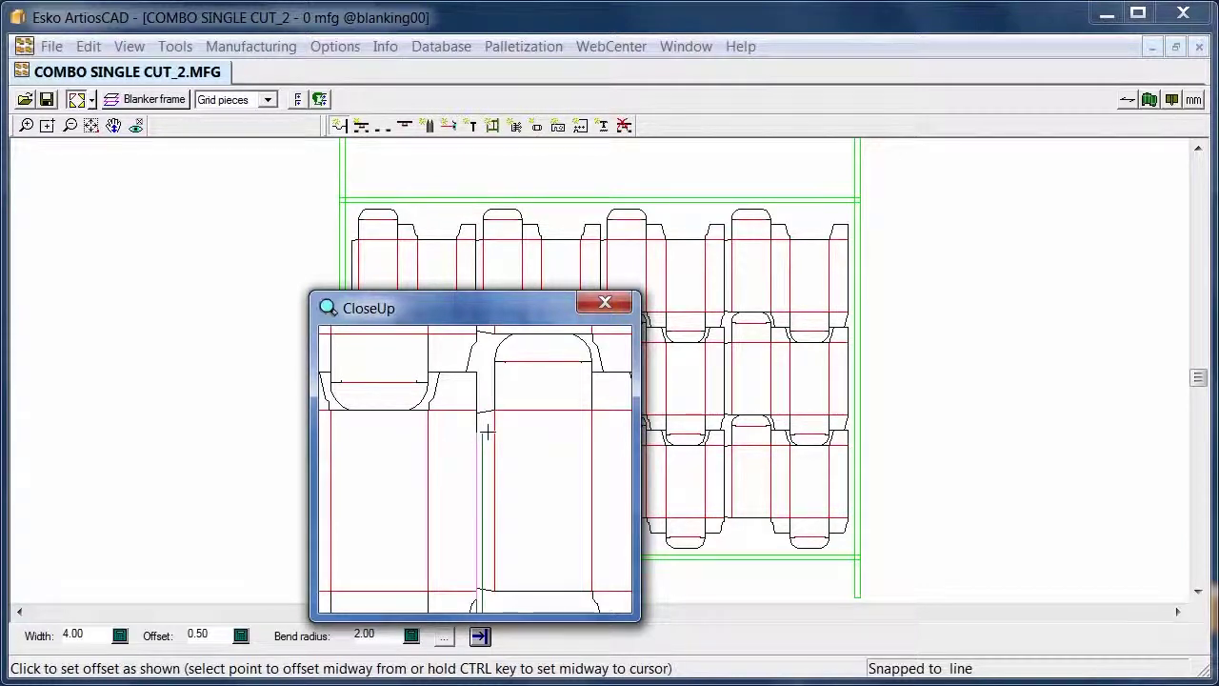
pyautogui.click(487, 433)
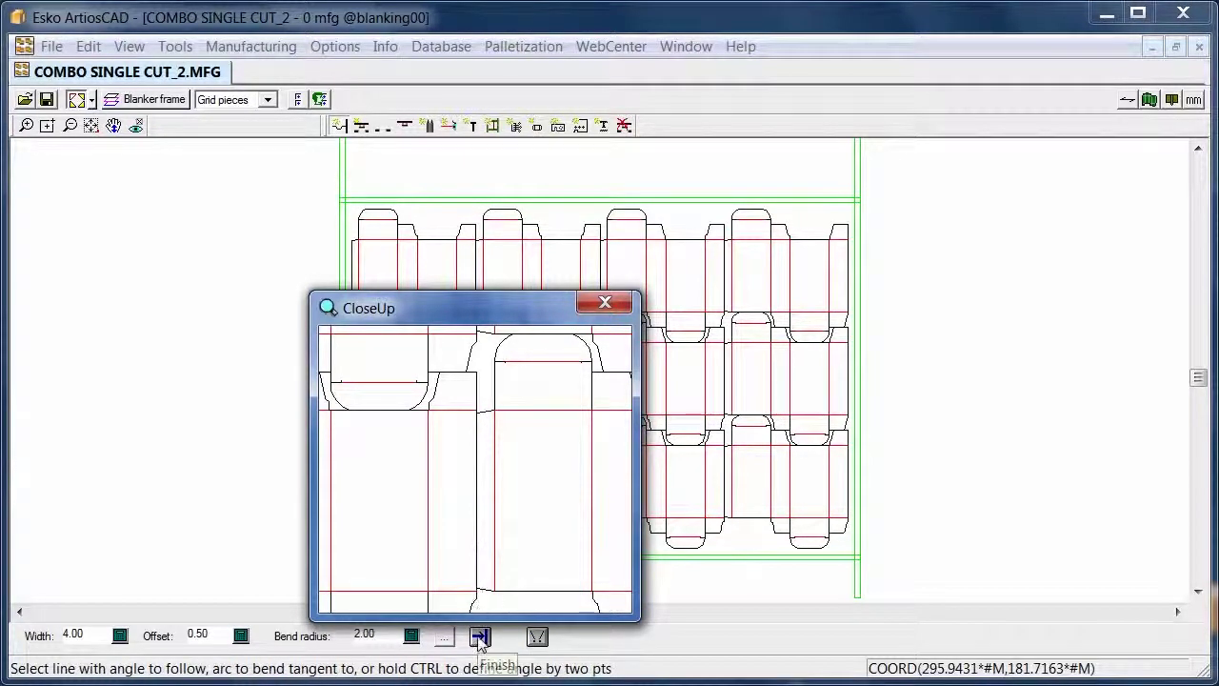
pyautogui.click(479, 636)
pyautogui.click(605, 302)
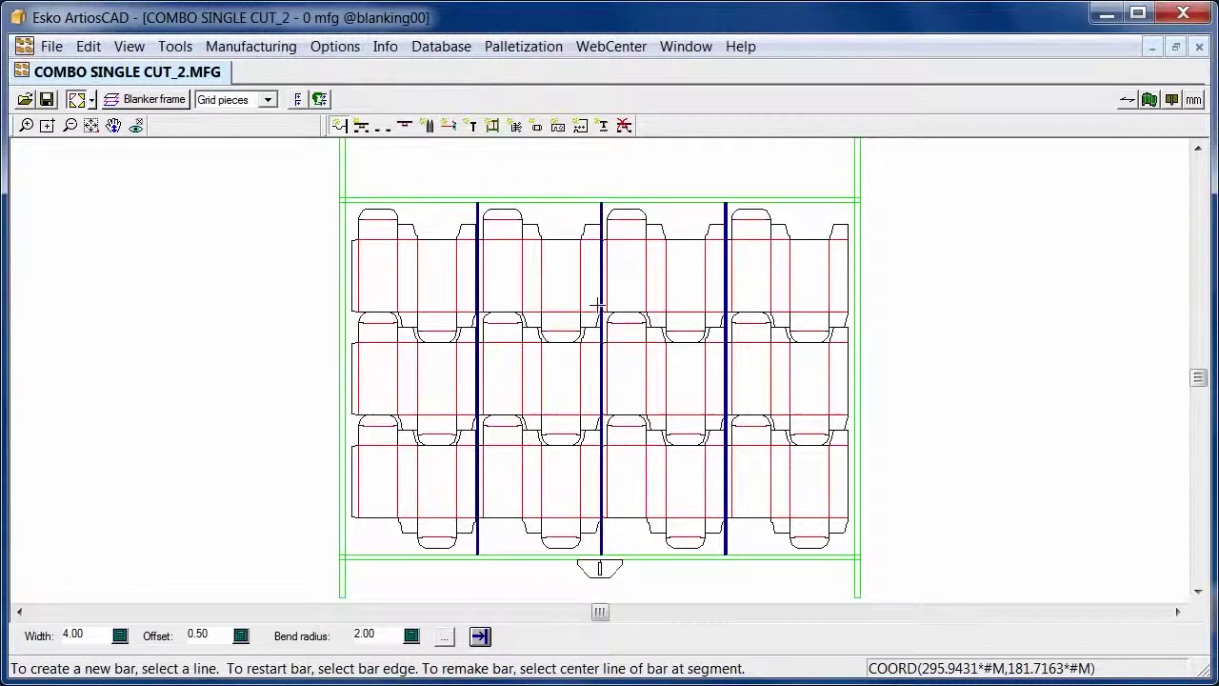
# - Zoom into the row joint and start a following bar along the top edge, corner arc and slanted edge
pyautogui.click(27, 124)
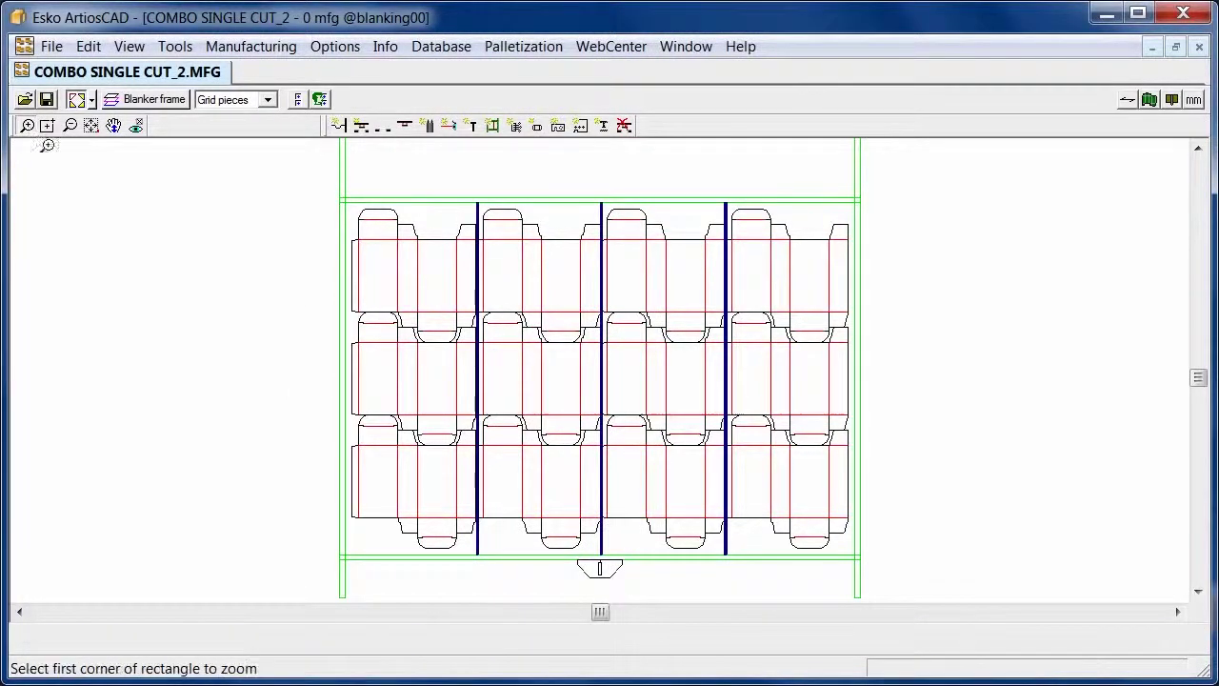
pyautogui.click(458, 386)
pyautogui.click(627, 453)
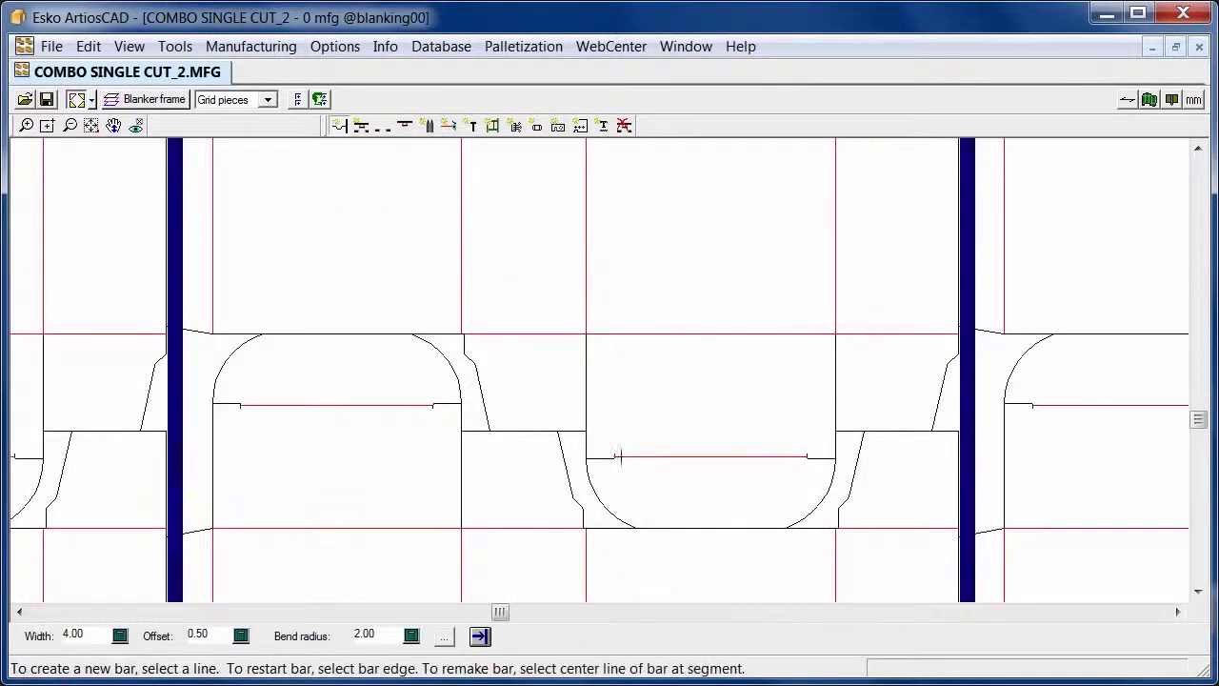
pyautogui.click(341, 333)
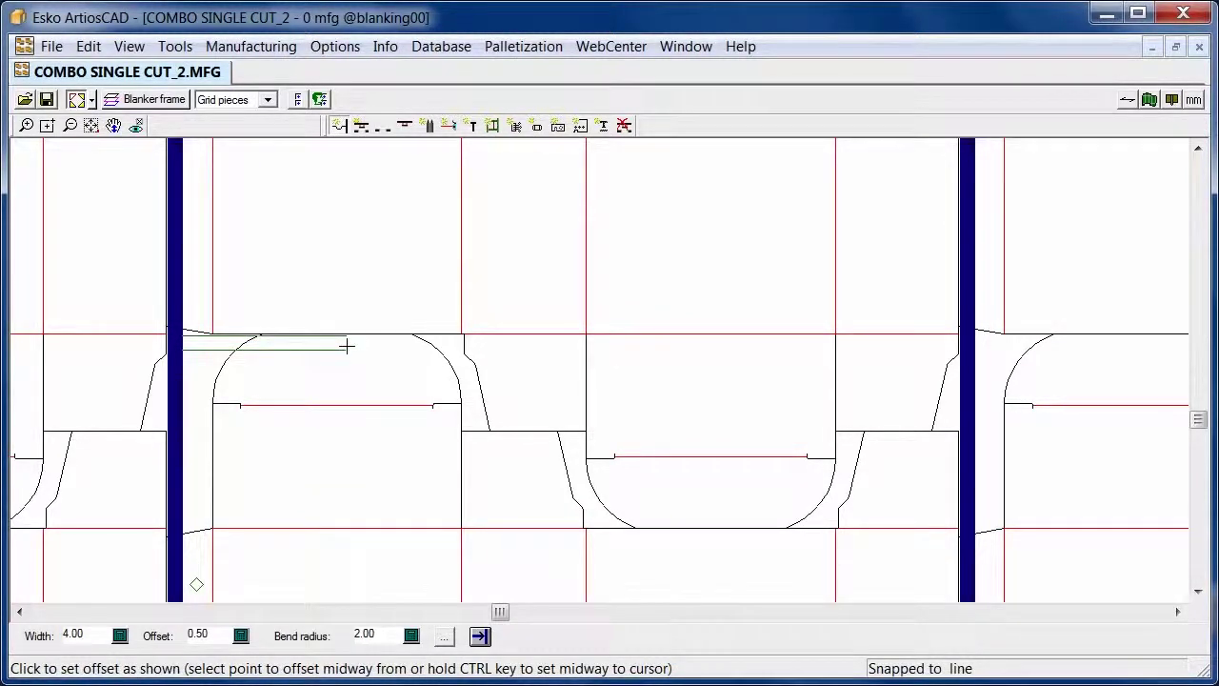
pyautogui.click(347, 345)
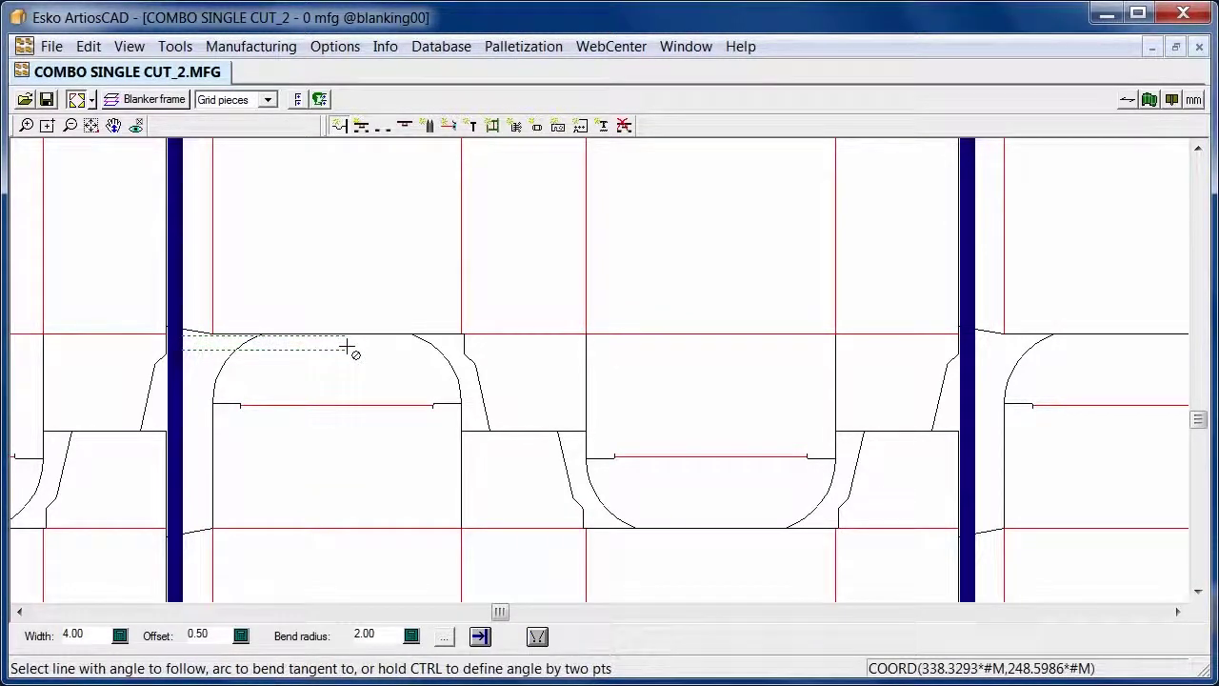
pyautogui.click(443, 352)
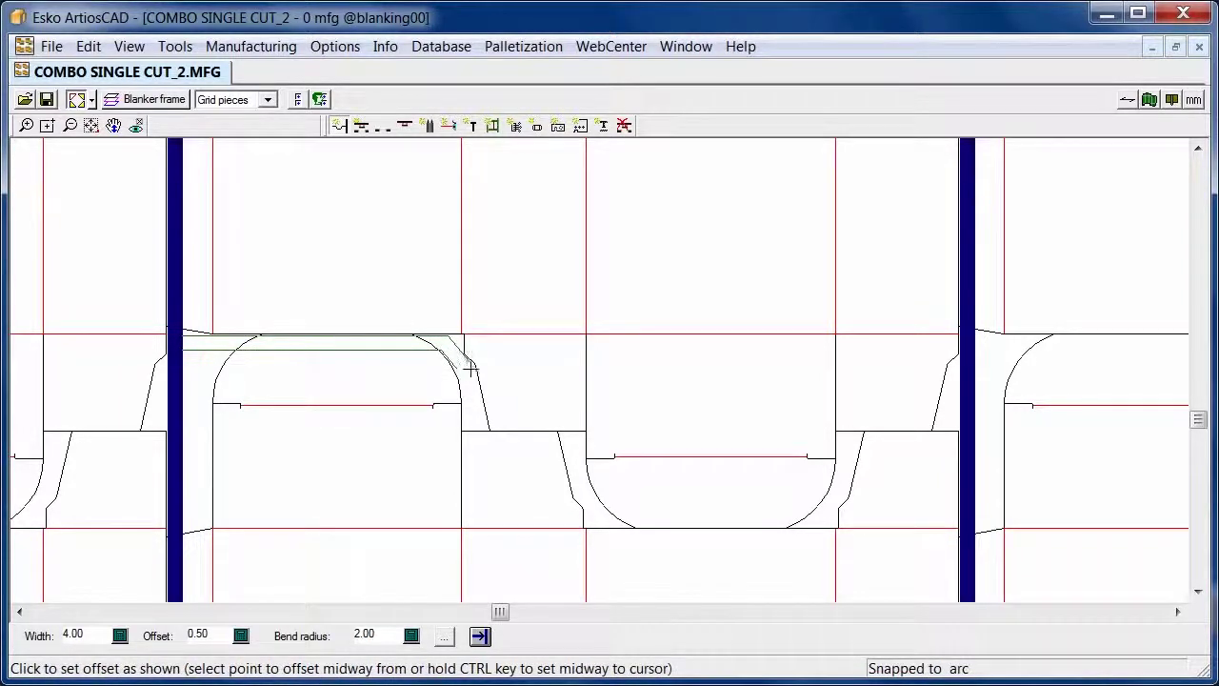
pyautogui.click(470, 367)
pyautogui.click(479, 382)
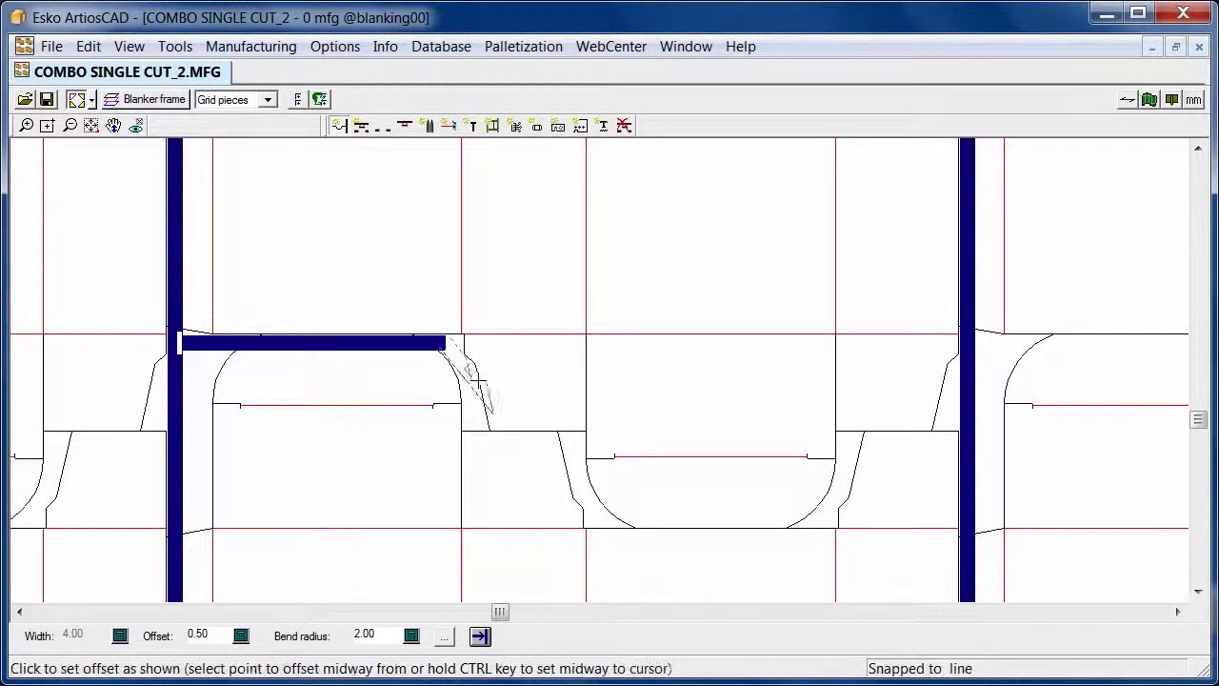
pyautogui.click(475, 431)
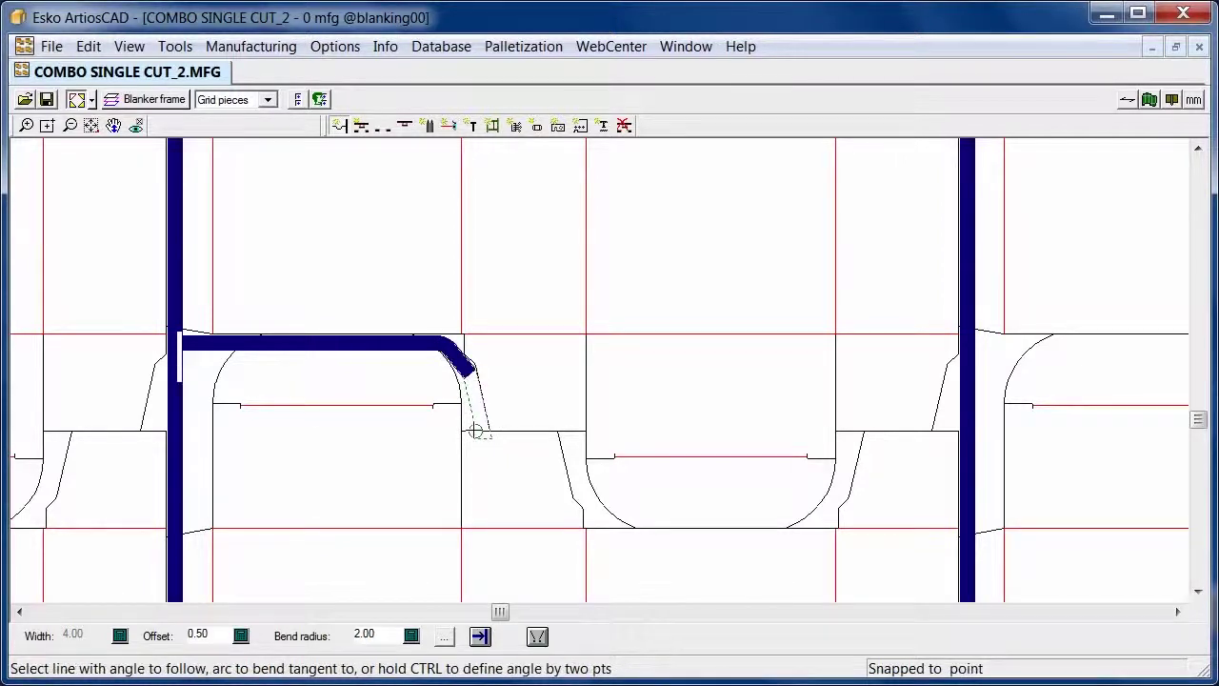
pyautogui.click(474, 429)
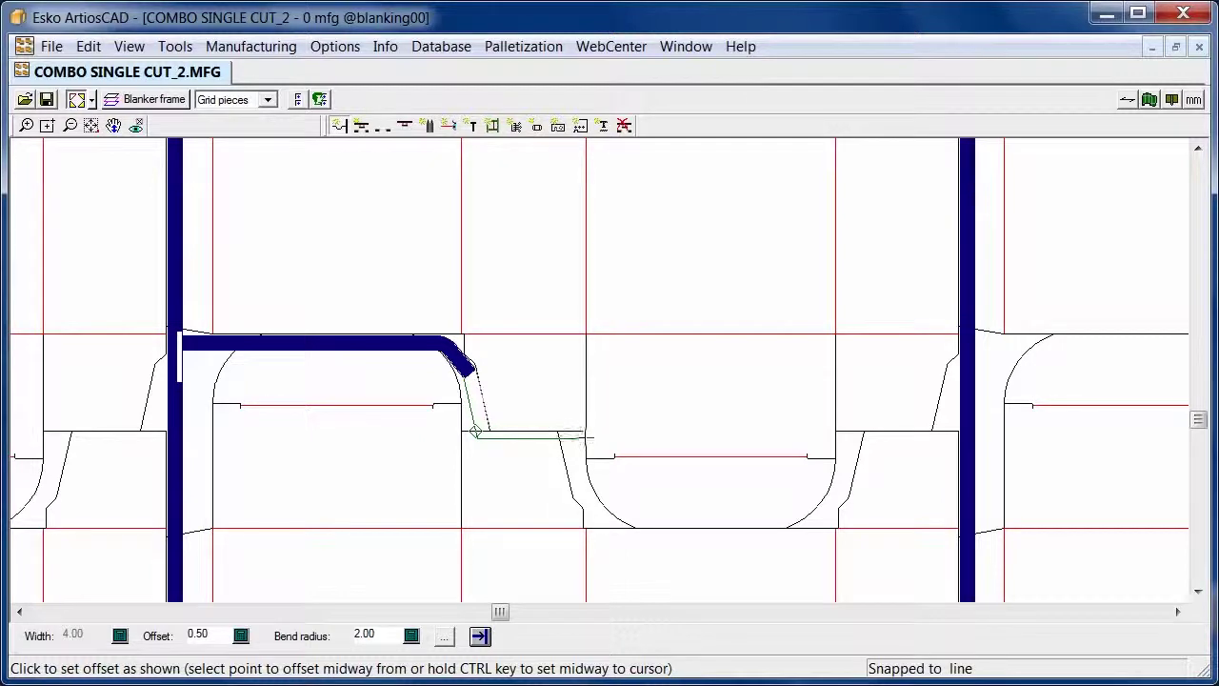
pyautogui.click(551, 438)
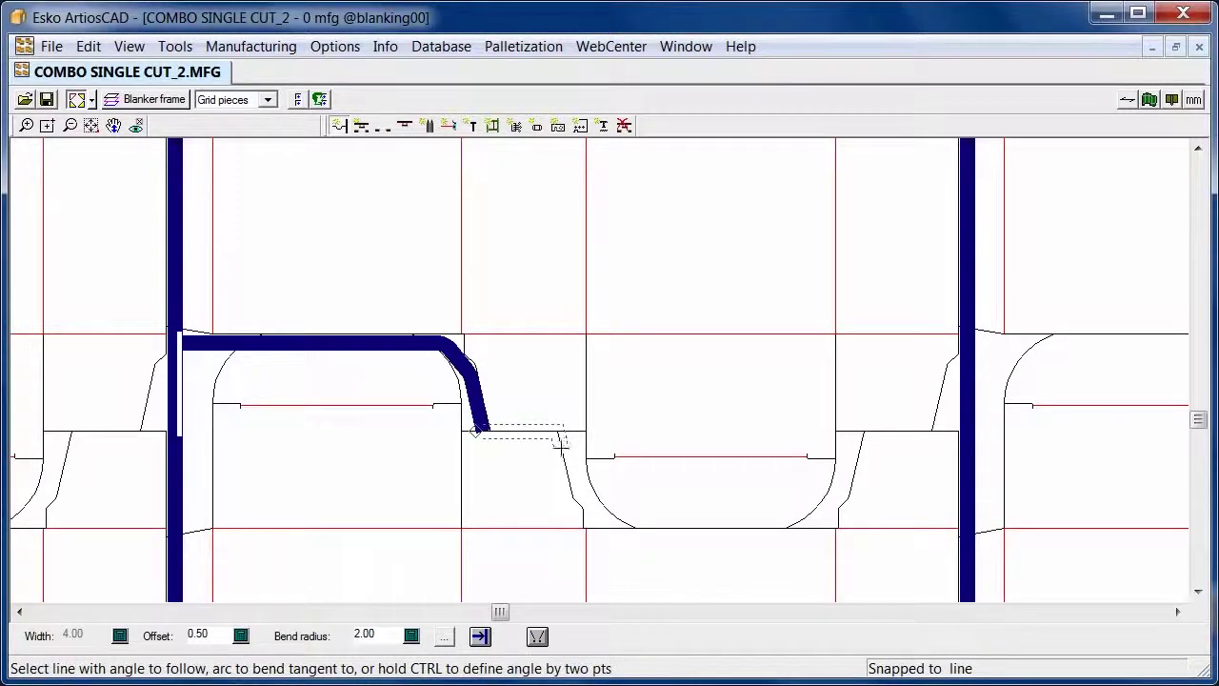
# - Continue the 2.00-radius bar along the horizontal edge, arcs, bottom and slanted edges, and finish it
pyautogui.click(560, 439)
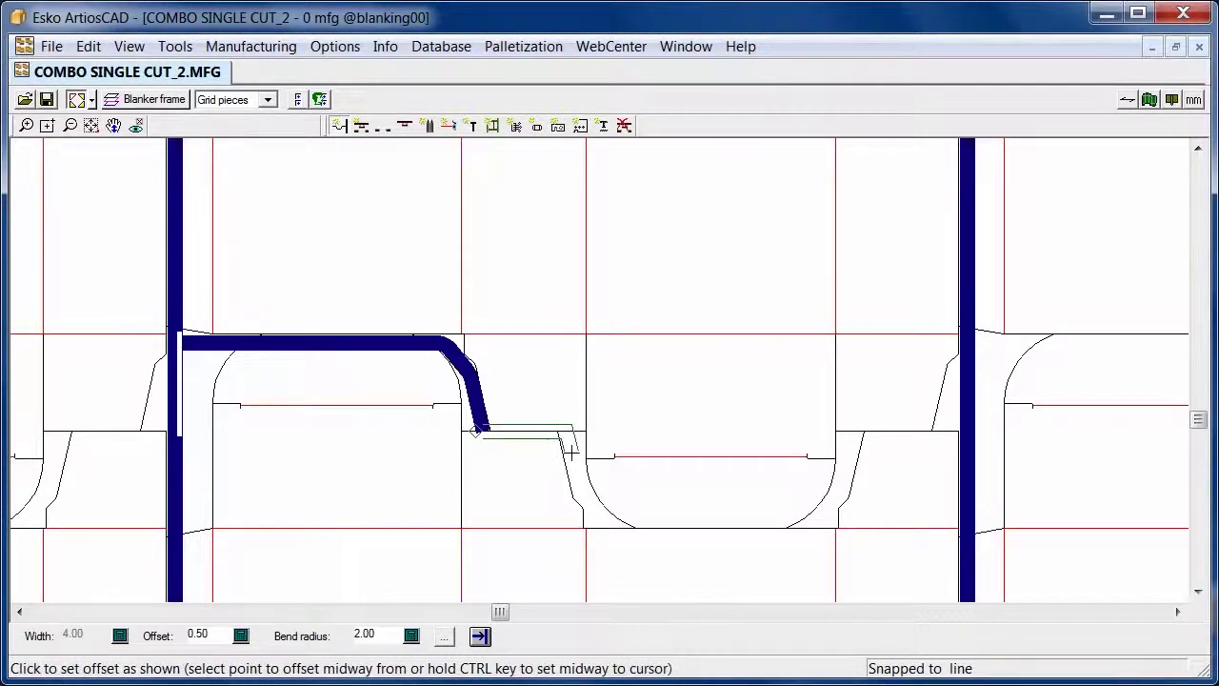
pyautogui.click(570, 450)
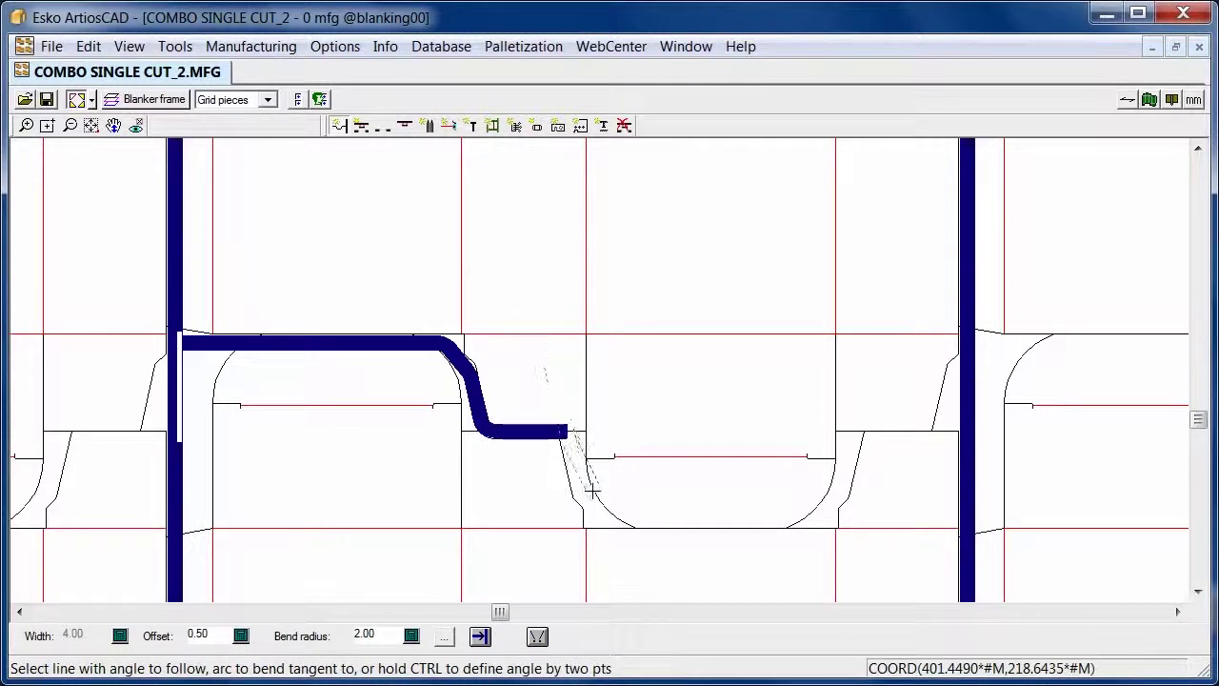
pyautogui.click(590, 488)
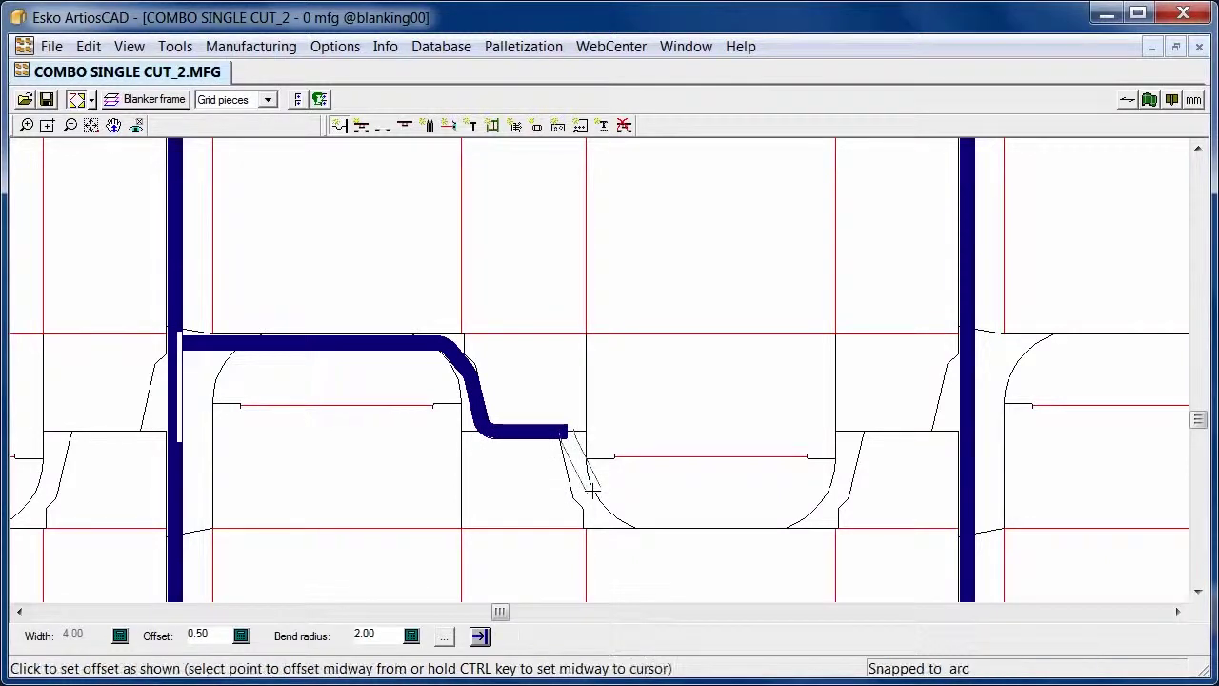
pyautogui.click(594, 514)
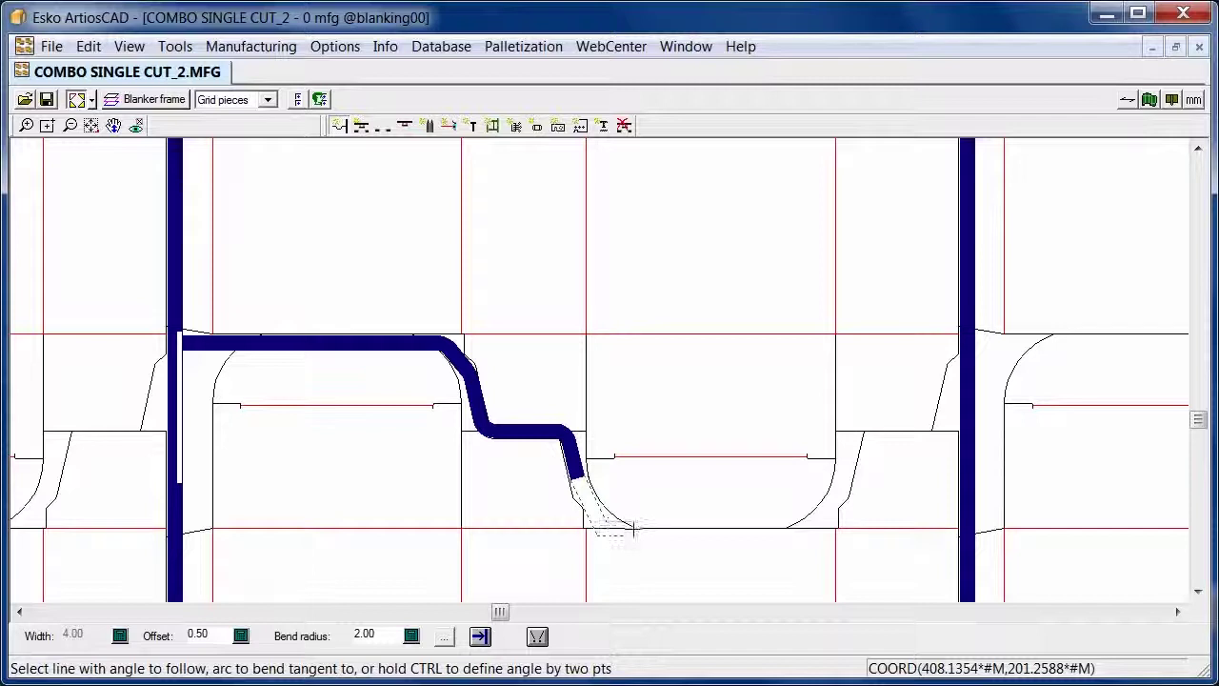
pyautogui.click(632, 529)
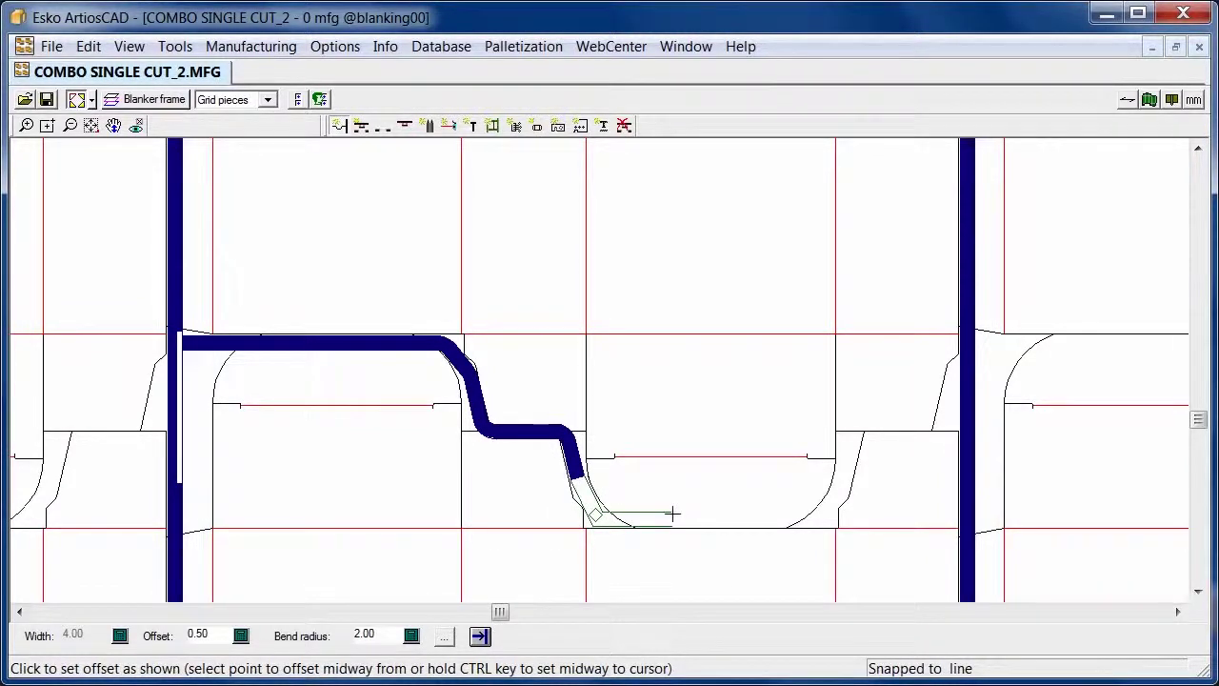
pyautogui.click(674, 515)
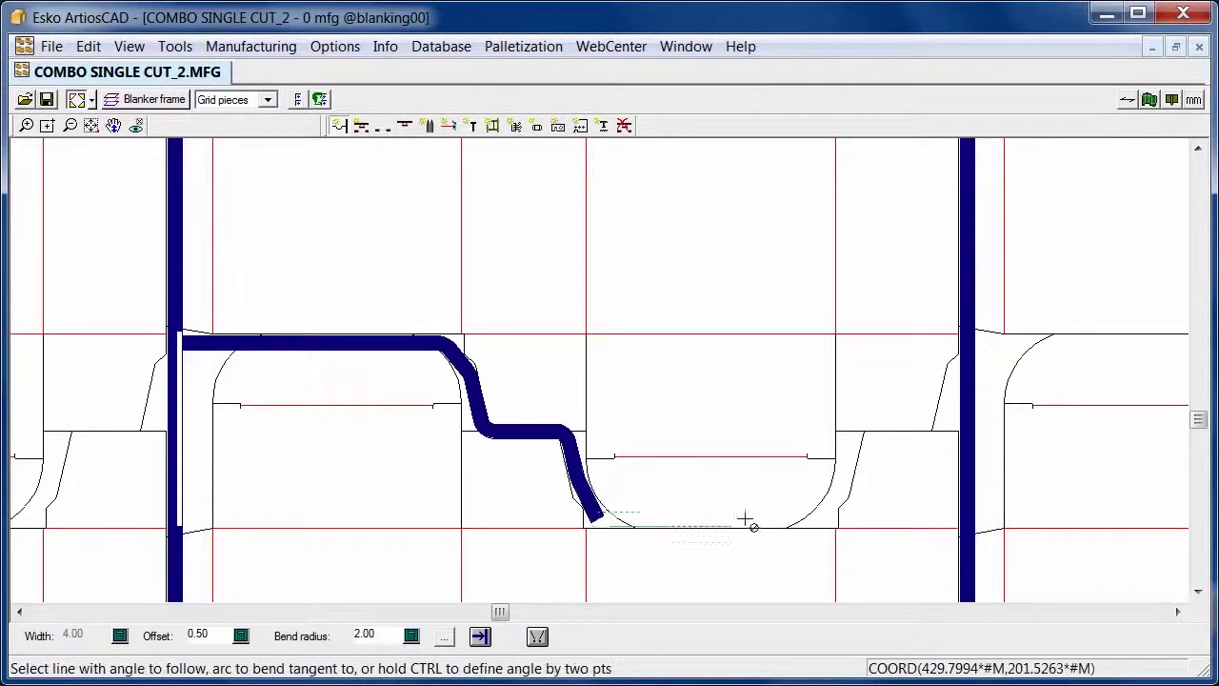
pyautogui.click(819, 502)
pyautogui.click(822, 503)
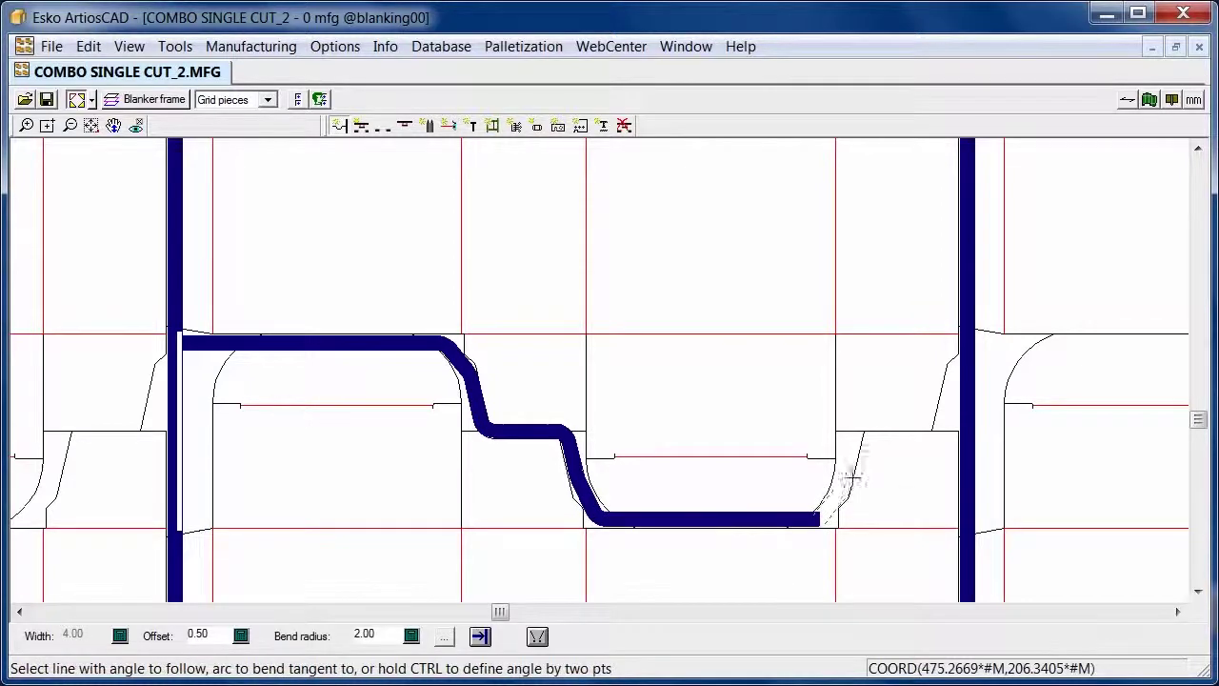
pyautogui.click(856, 464)
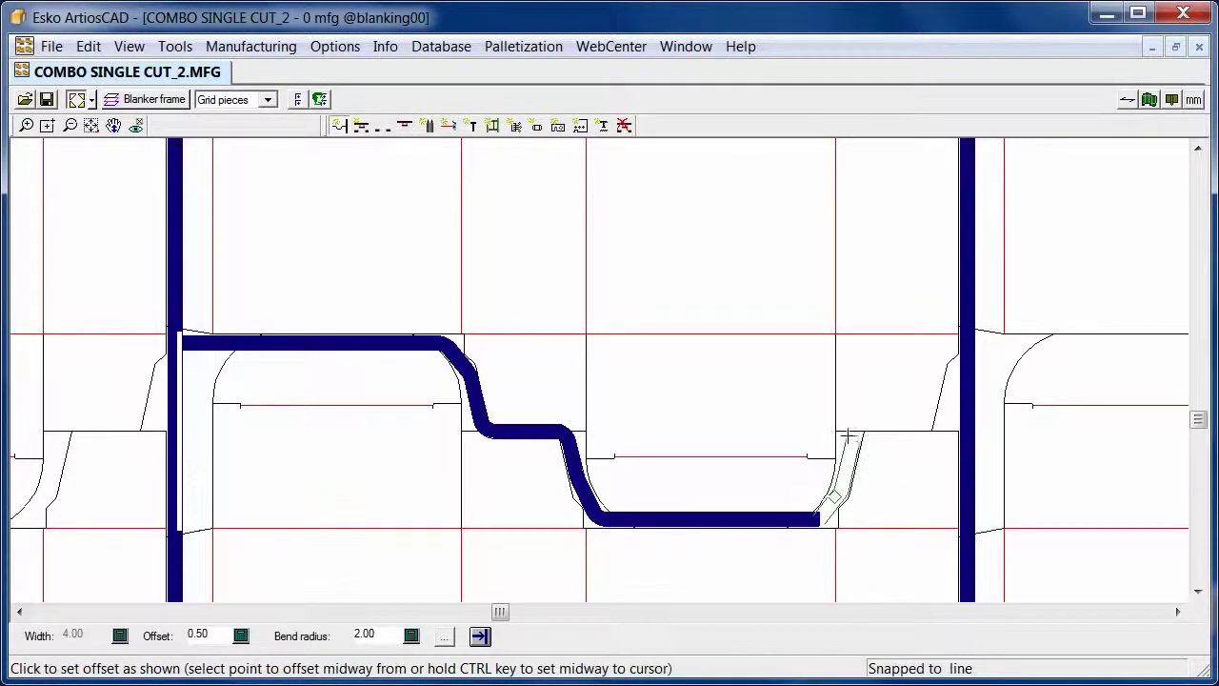
pyautogui.click(848, 431)
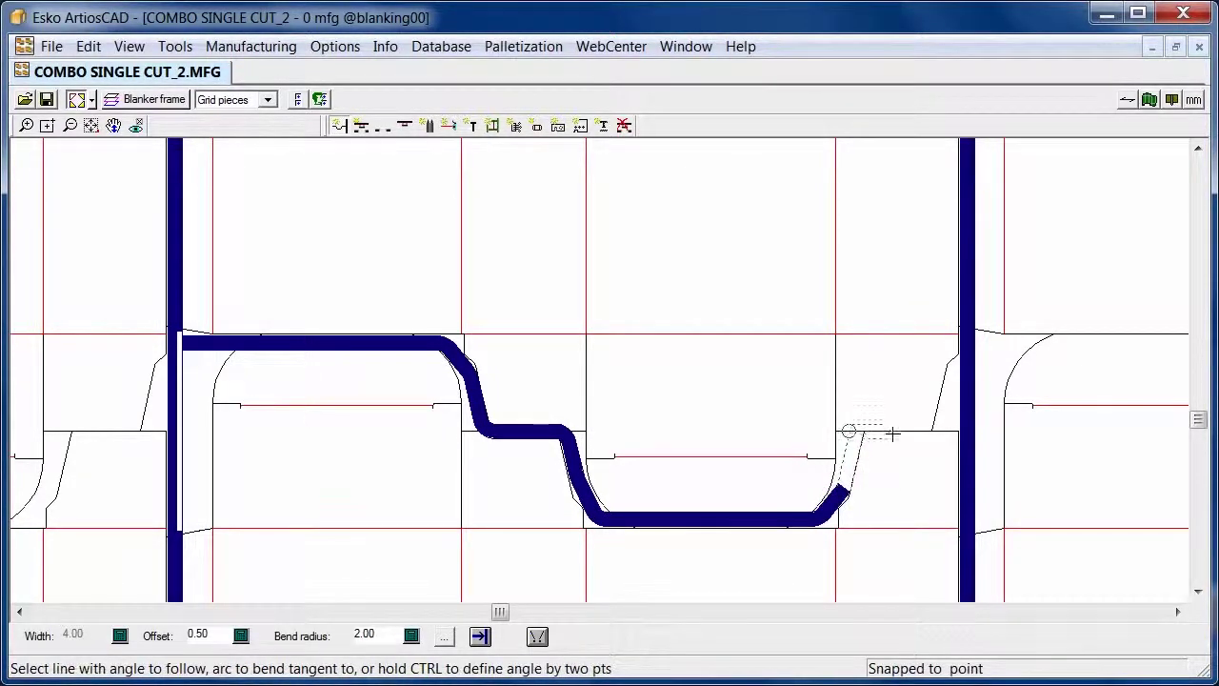
pyautogui.click(891, 433)
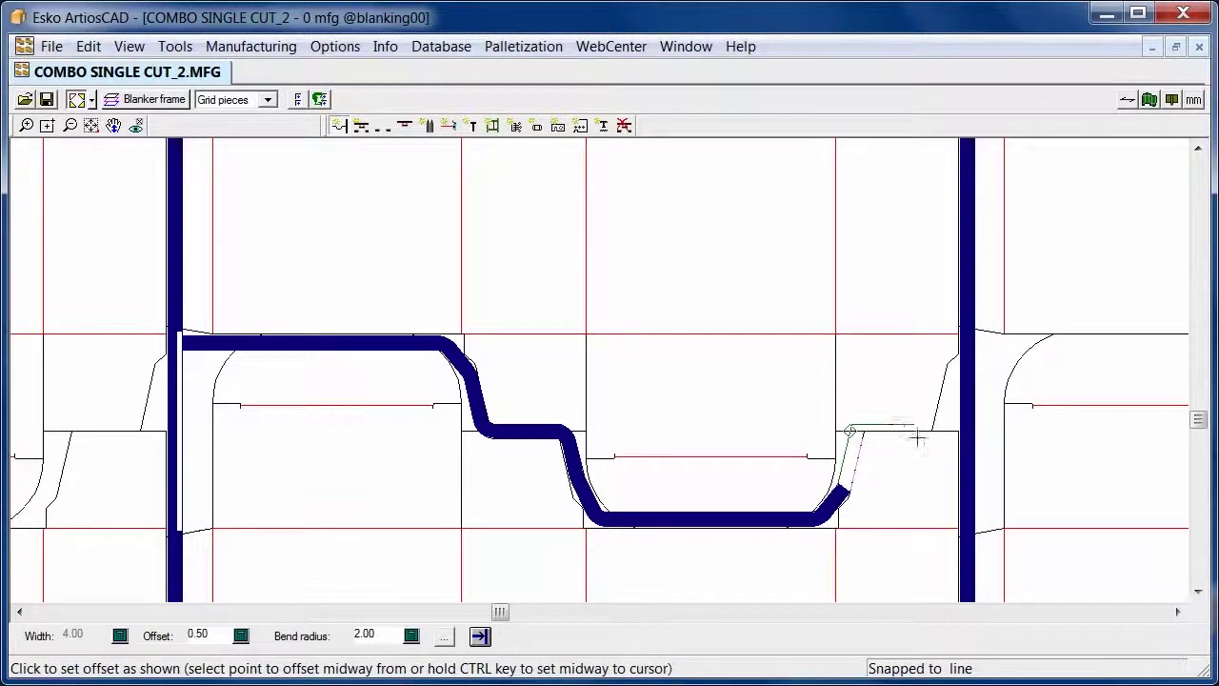
pyautogui.click(917, 437)
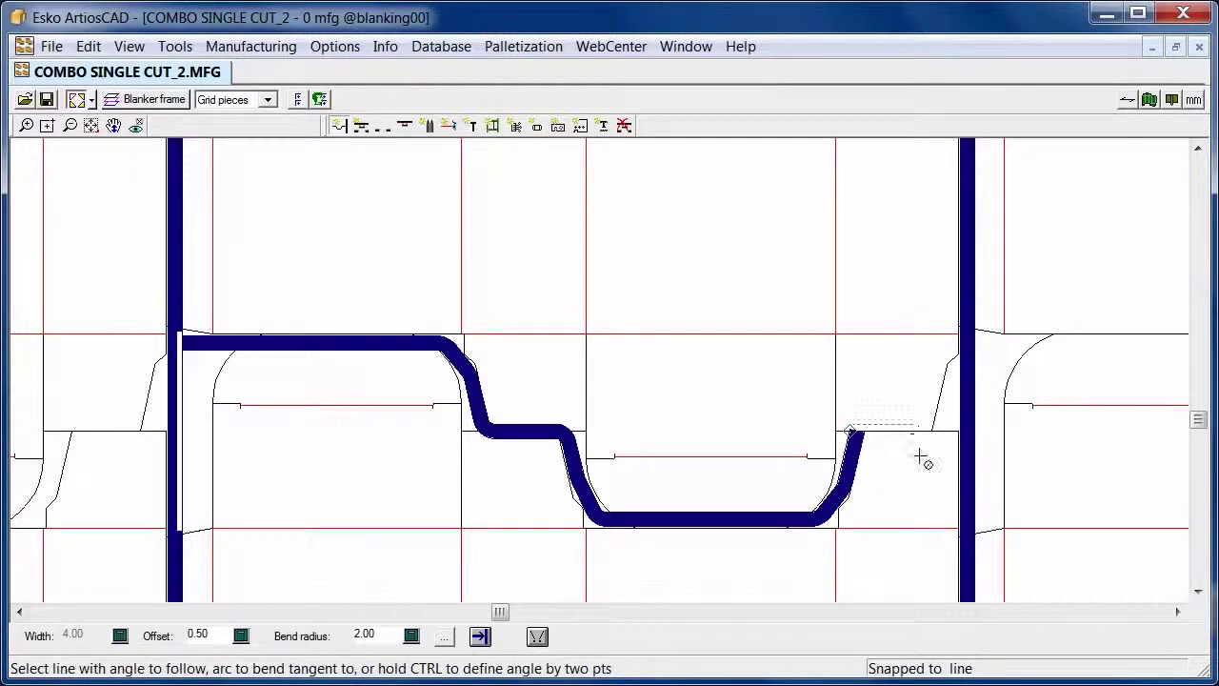
pyautogui.click(479, 637)
# - Zoom out and pan to view the whole 4x3 layout with its repeated stepped bars
pyautogui.scroll(-1, 672, 391)
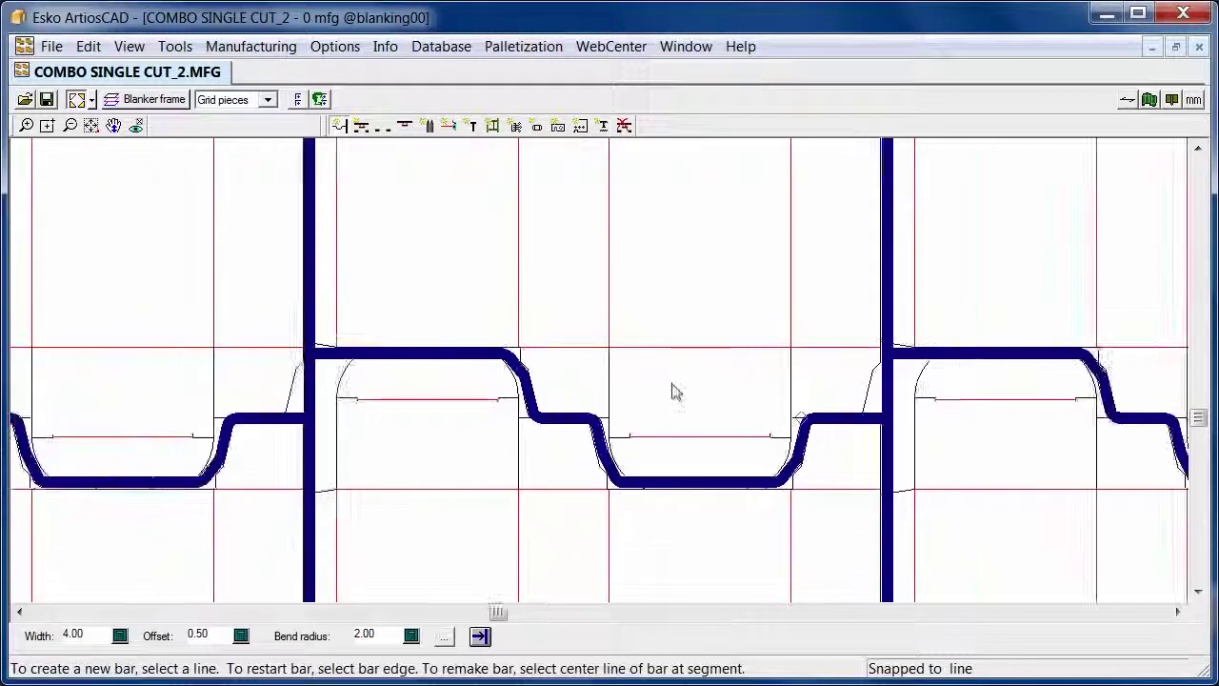
pyautogui.scroll(-3, 671, 390)
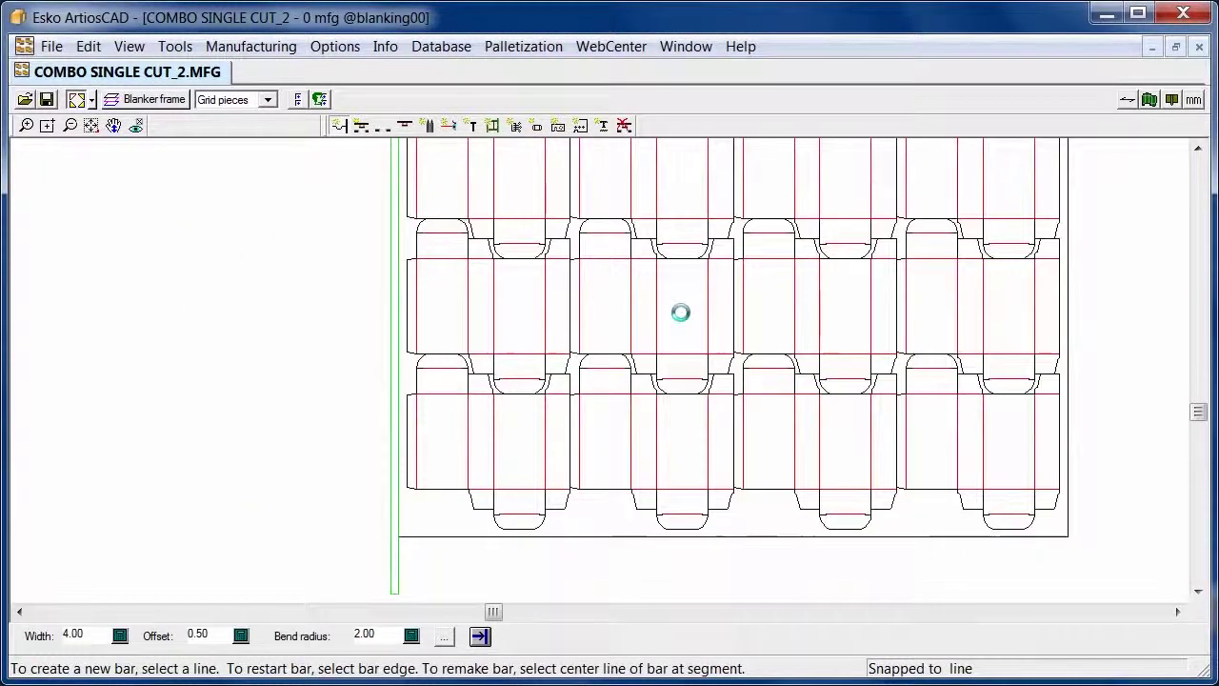
pyautogui.moveTo(685, 302); pyautogui.dragTo(550, 372, button='middle')
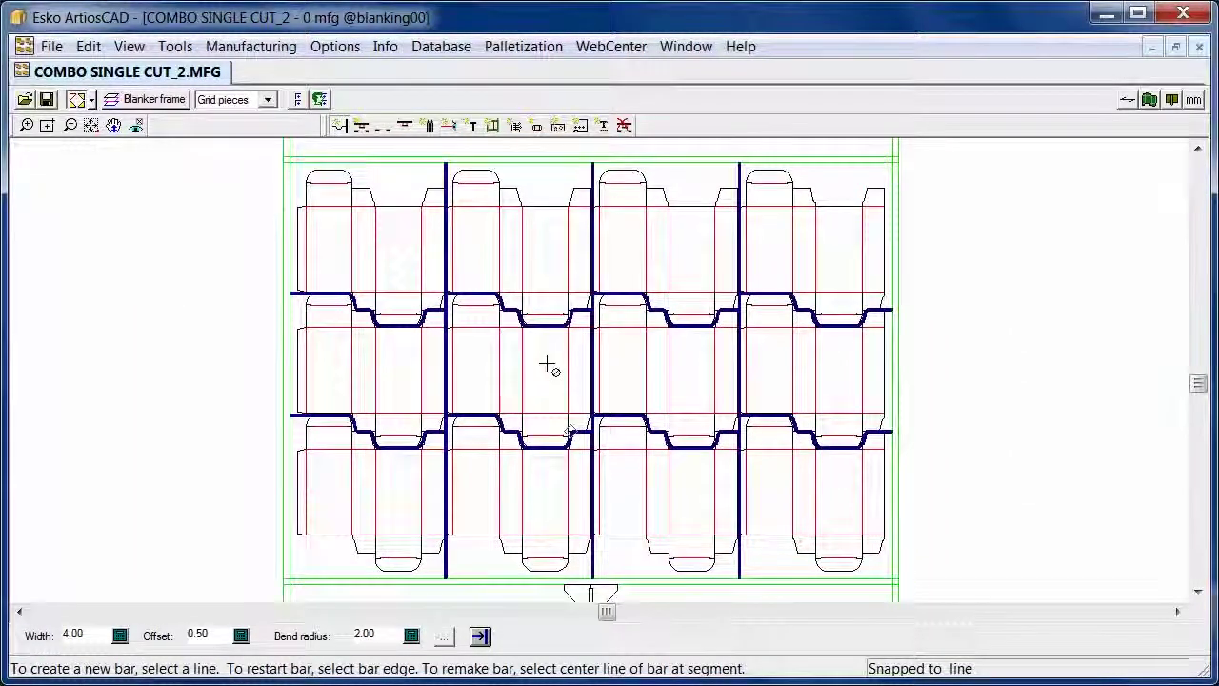
pyautogui.scroll(-1, 549, 373)
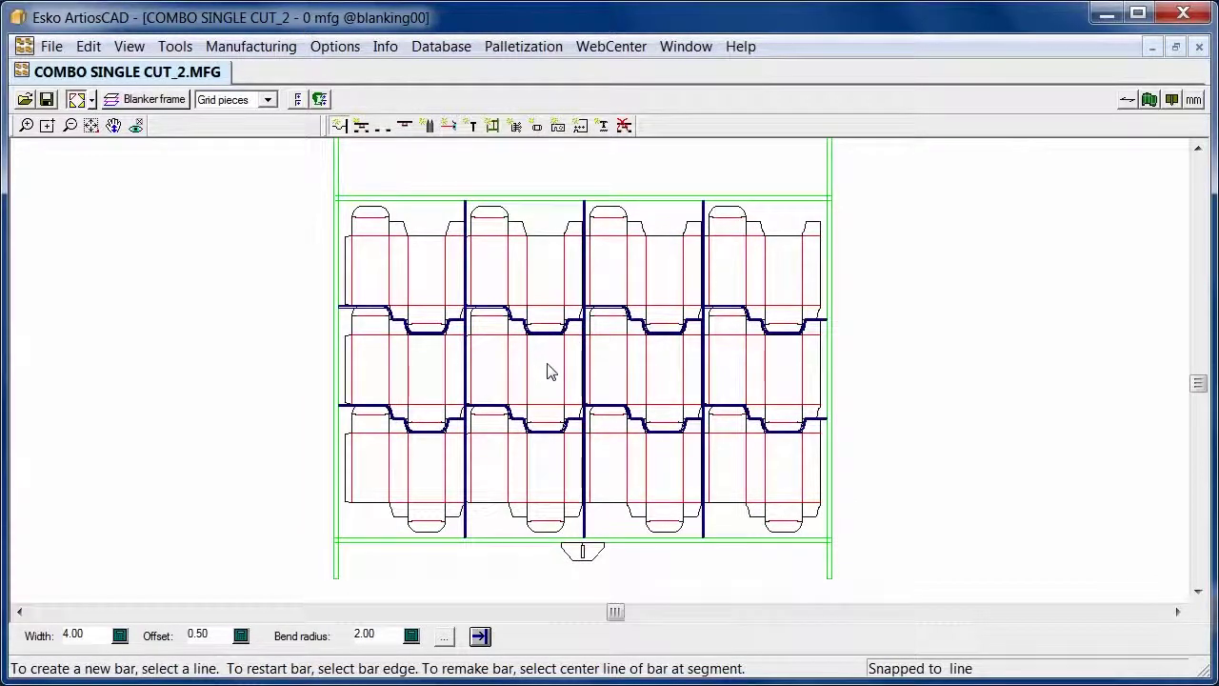
# - Place Grid Clamp for combo tool hardware at the vertical bars' bottom ends and following bars' right ends (403.25, 218.75)
pyautogui.click(558, 127)
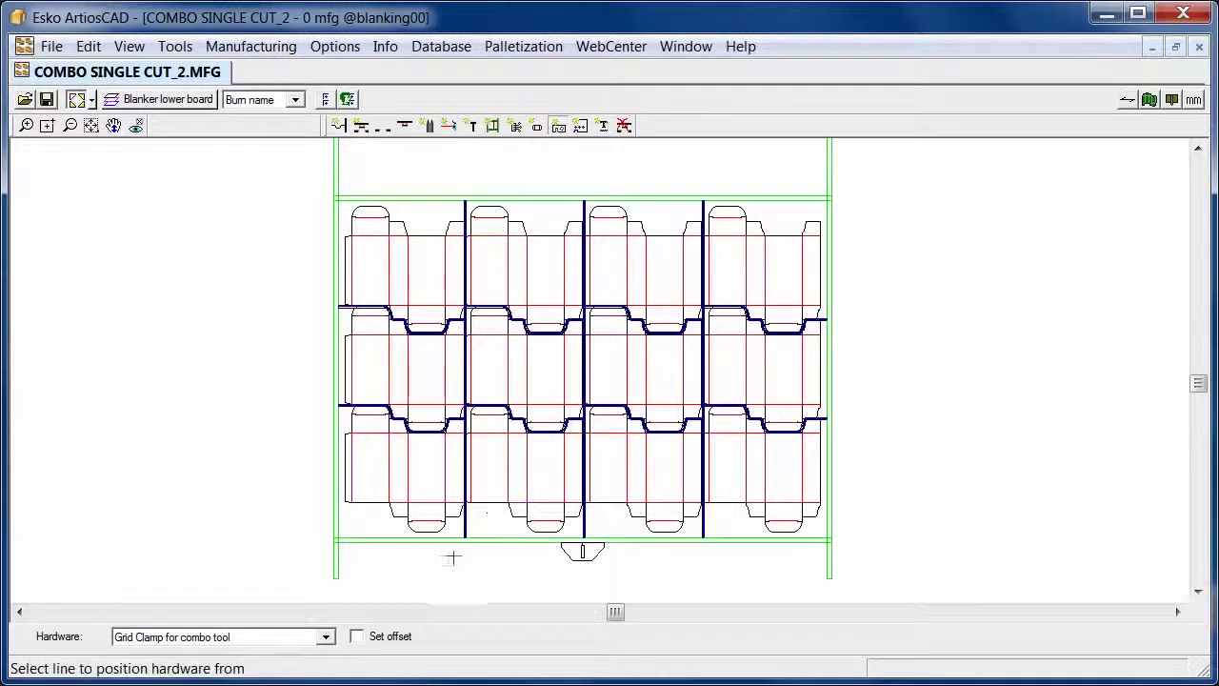
pyautogui.scroll(5, 458, 555)
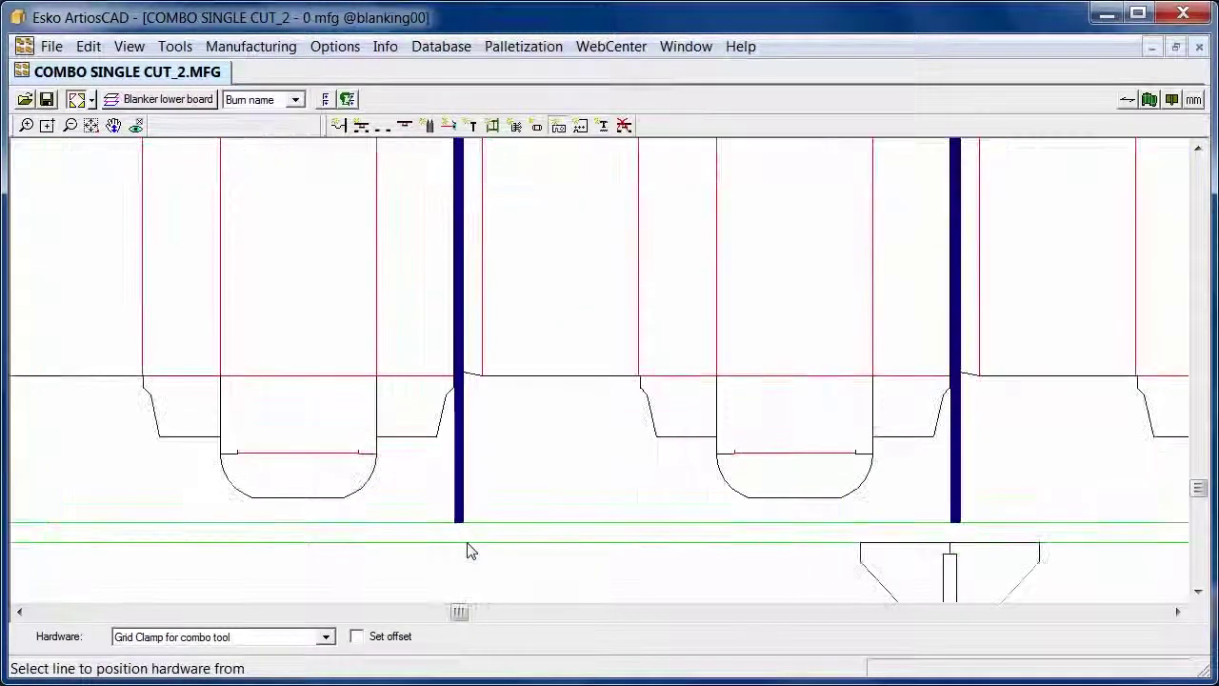
pyautogui.click(459, 520)
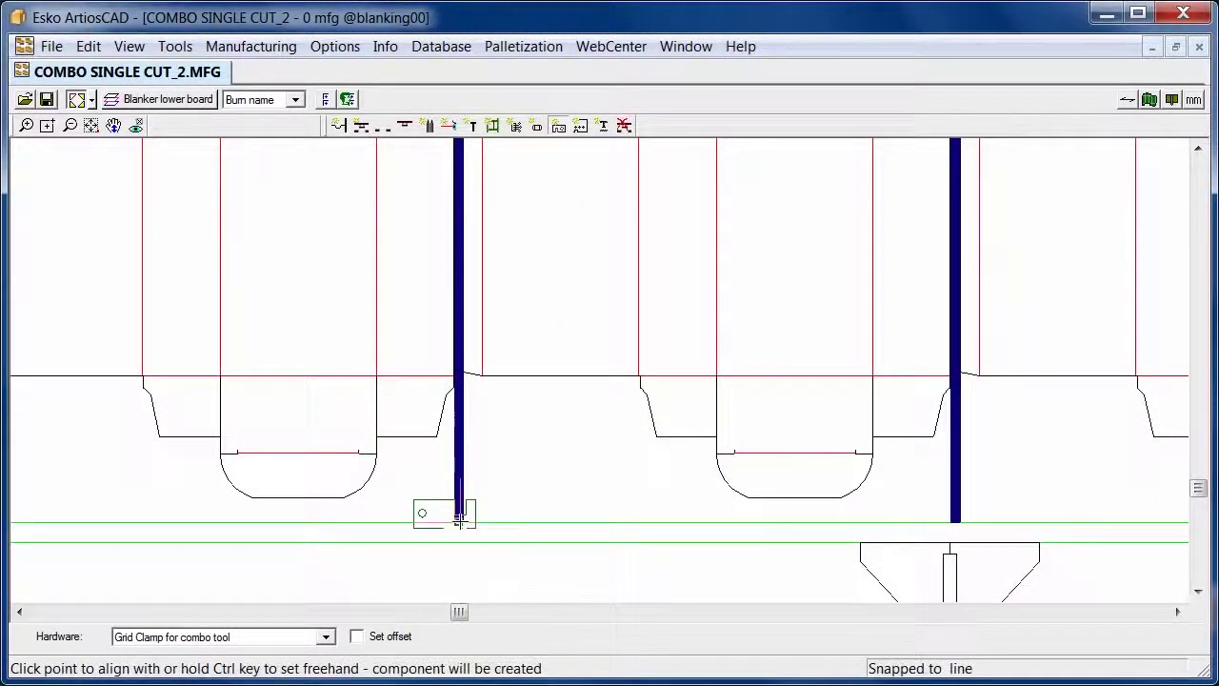
pyautogui.click(458, 519)
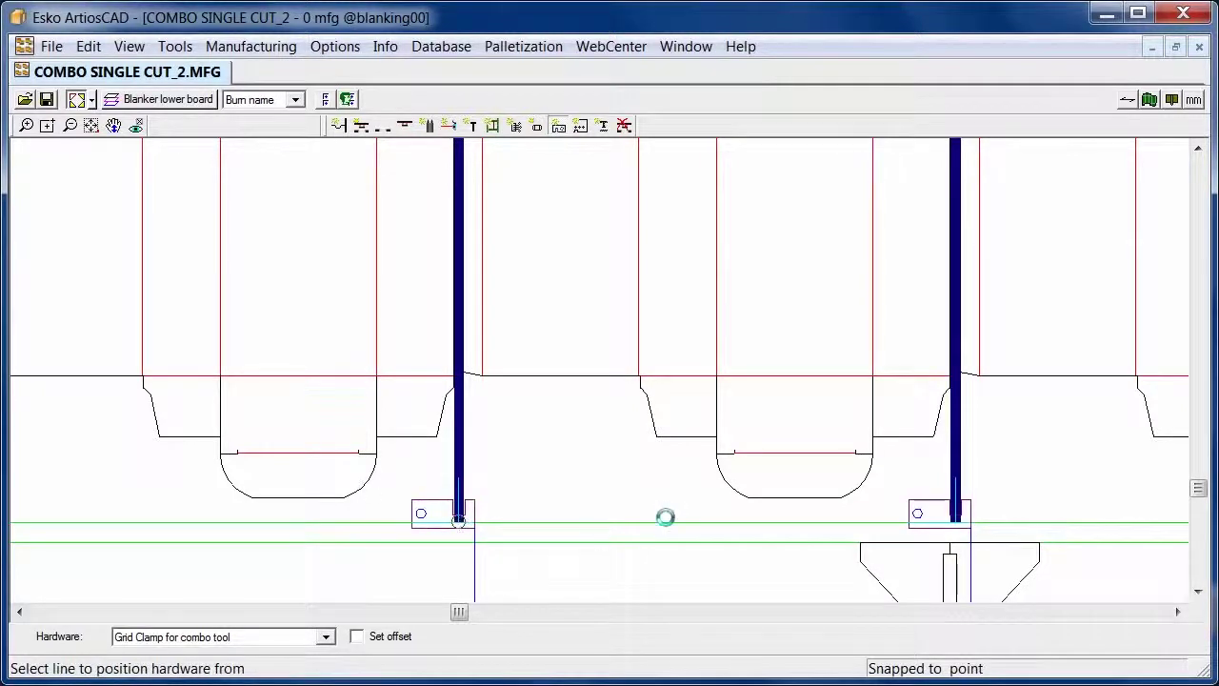
pyautogui.scroll(-3, 665, 517)
pyautogui.moveTo(958, 428); pyautogui.dragTo(620, 432, button='middle')
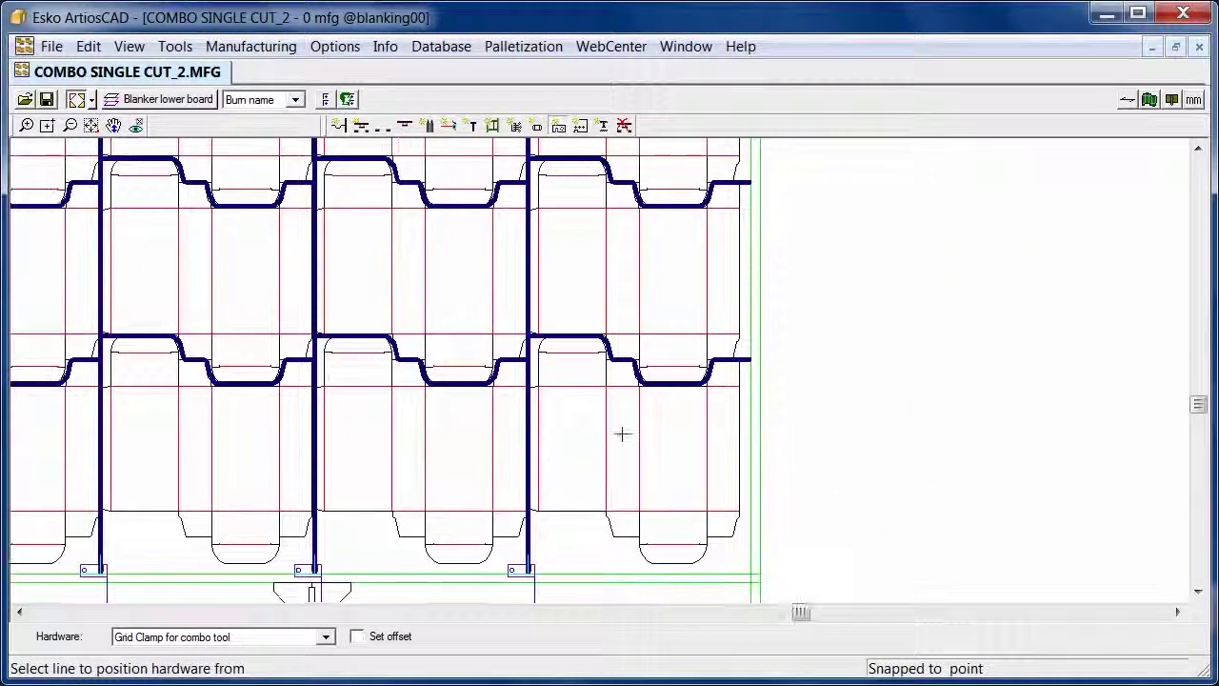
pyautogui.click(742, 370)
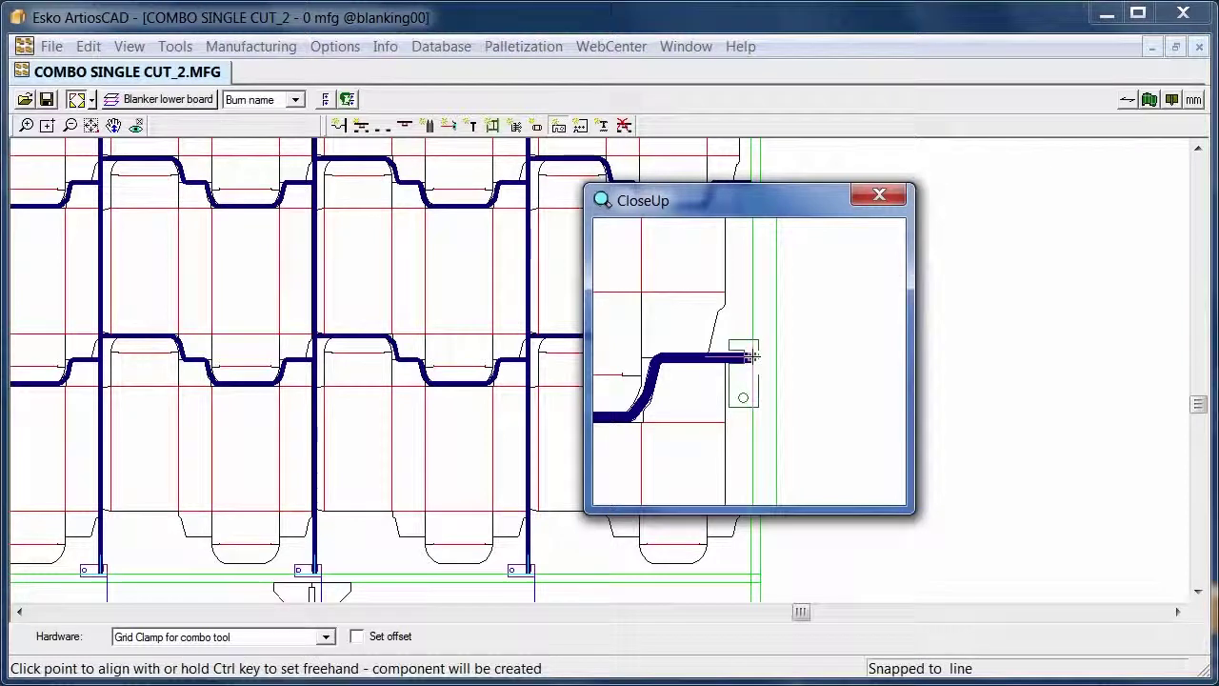
pyautogui.click(747, 359)
pyautogui.click(867, 195)
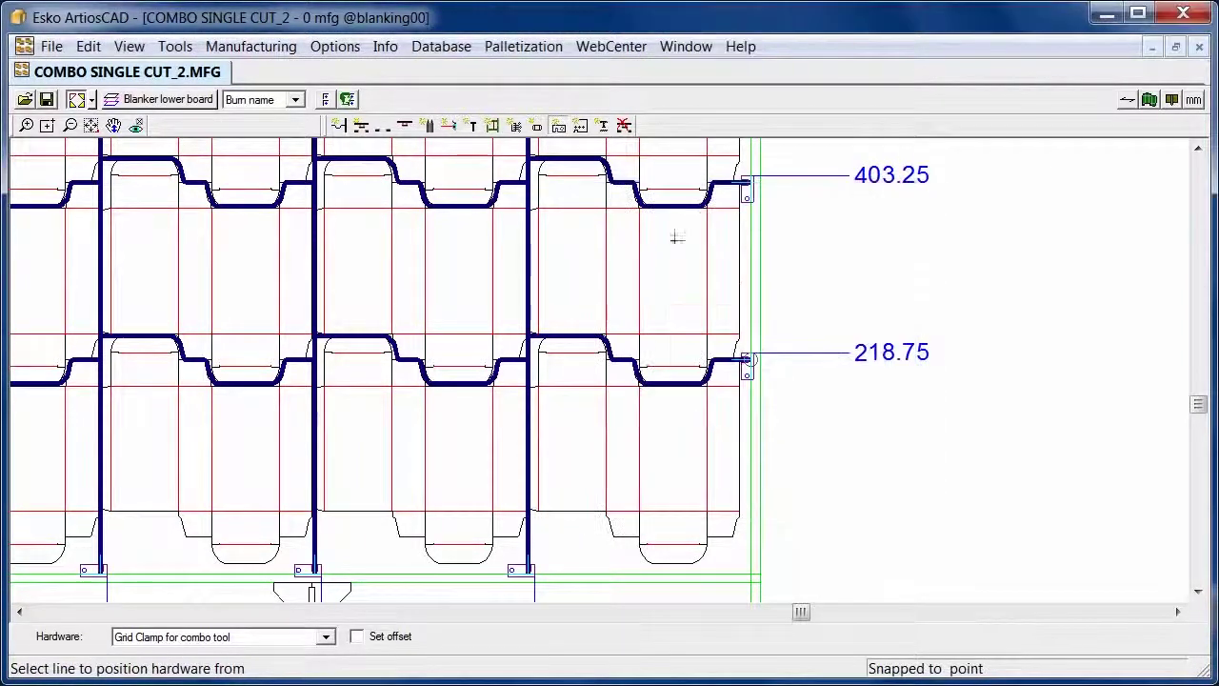
pyautogui.moveTo(390, 237); pyautogui.dragTo(686, 501, button='middle')
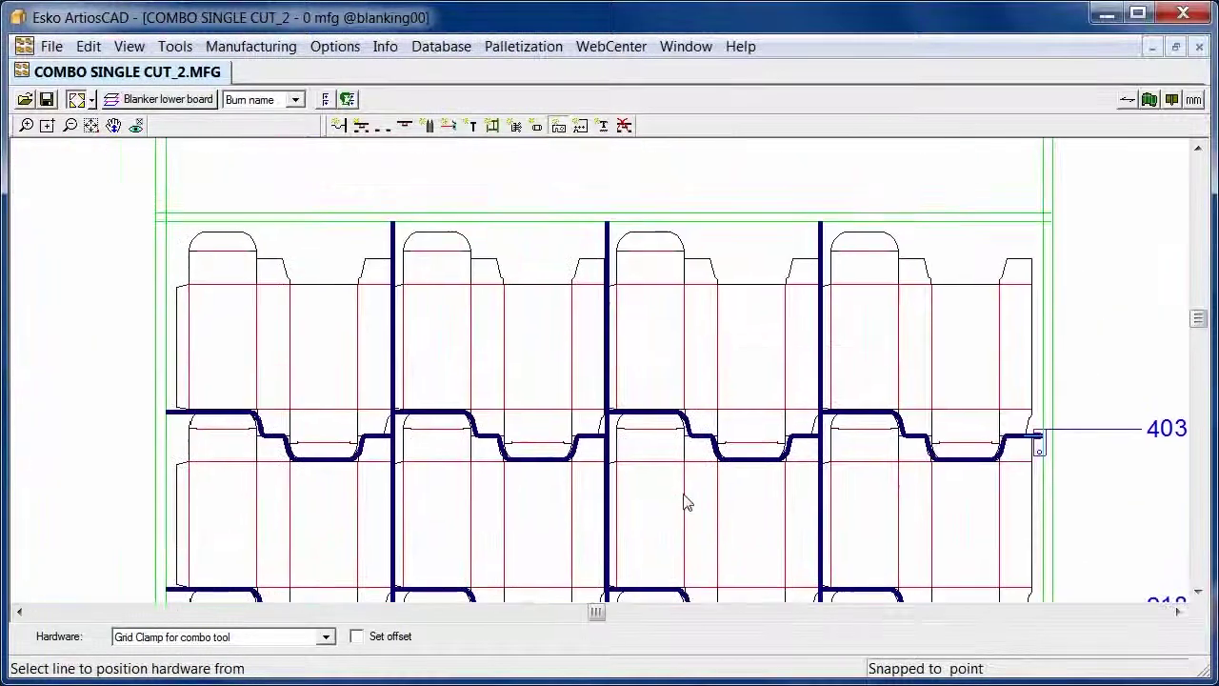
# - Add grid clamps at the vertical bars' top ends and the following bars' left ends (414, 229.5)
pyautogui.click(606, 231)
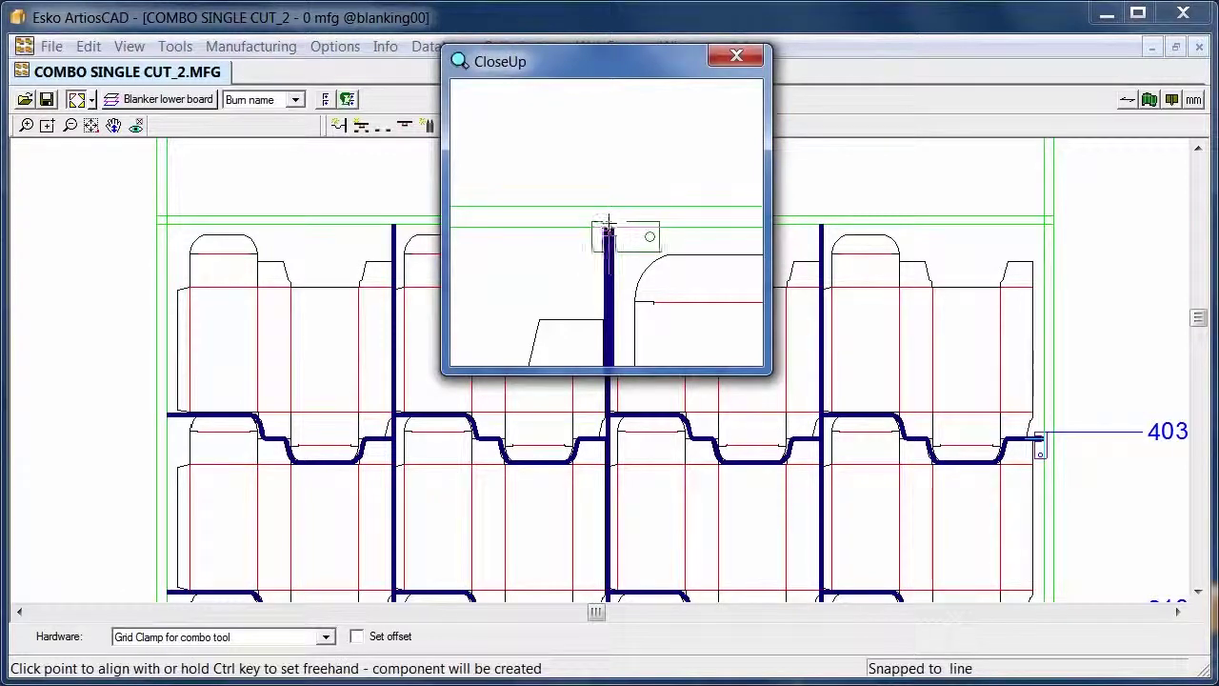
pyautogui.click(606, 230)
pyautogui.click(736, 56)
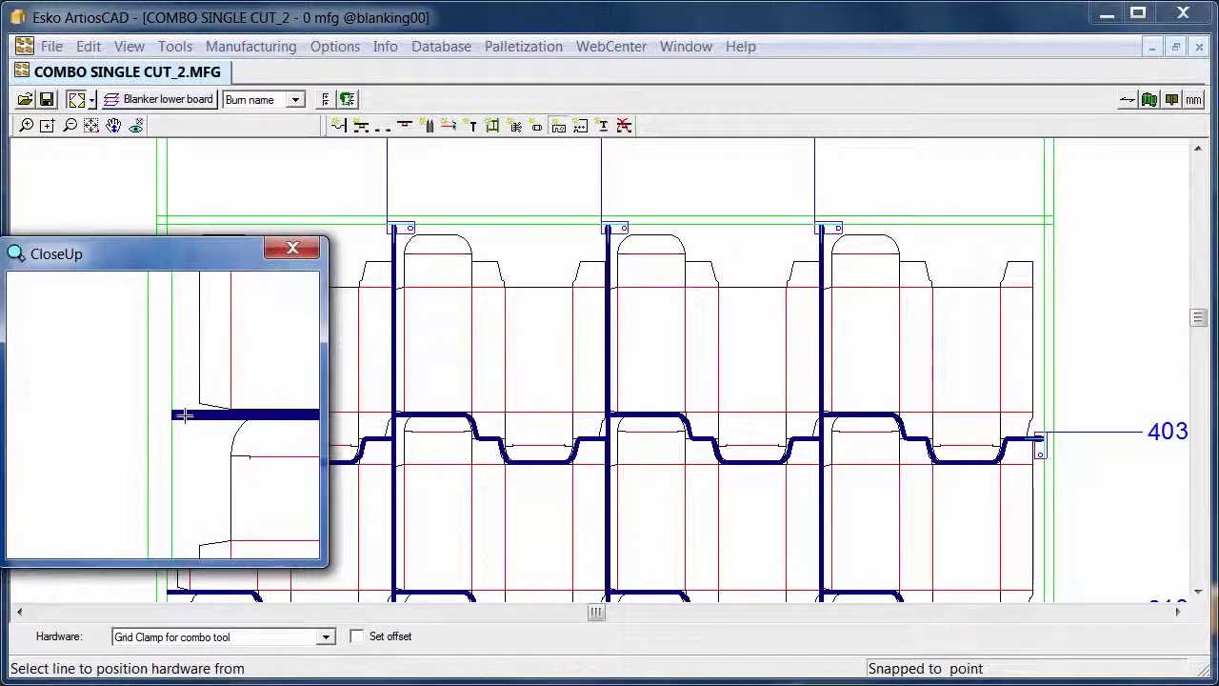
pyautogui.moveTo(181, 419); pyautogui.dragTo(253, 388, button='middle')
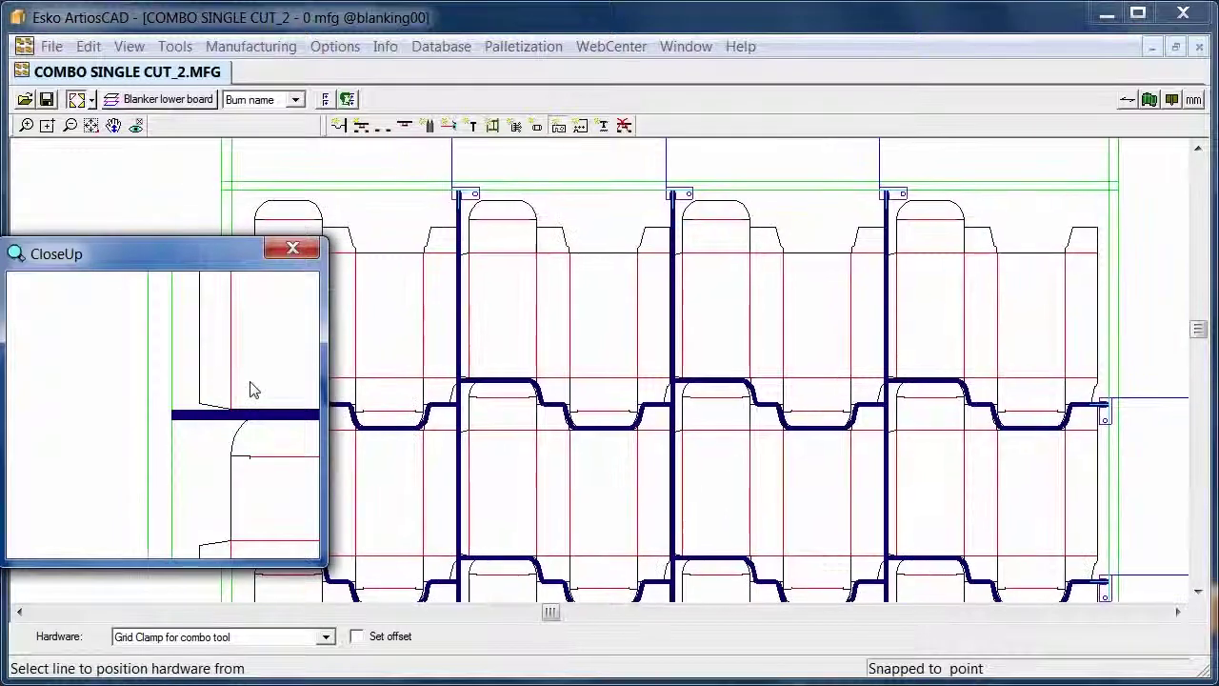
pyautogui.click(169, 414)
pyautogui.click(178, 413)
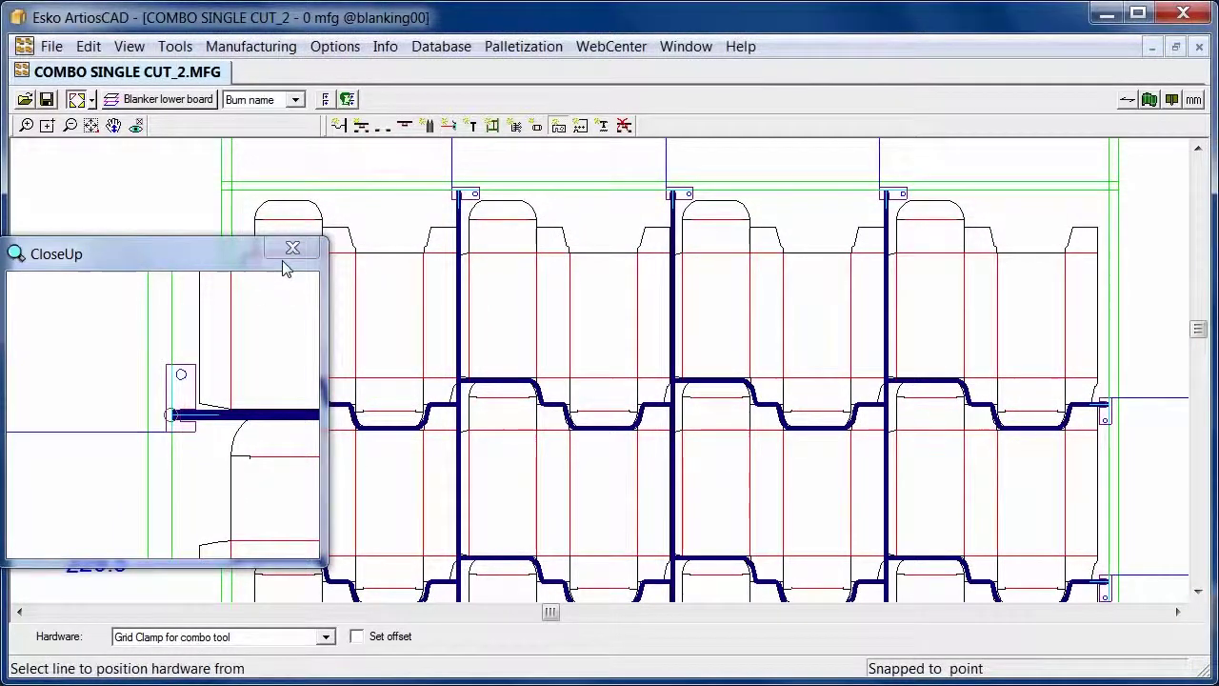
pyautogui.click(293, 248)
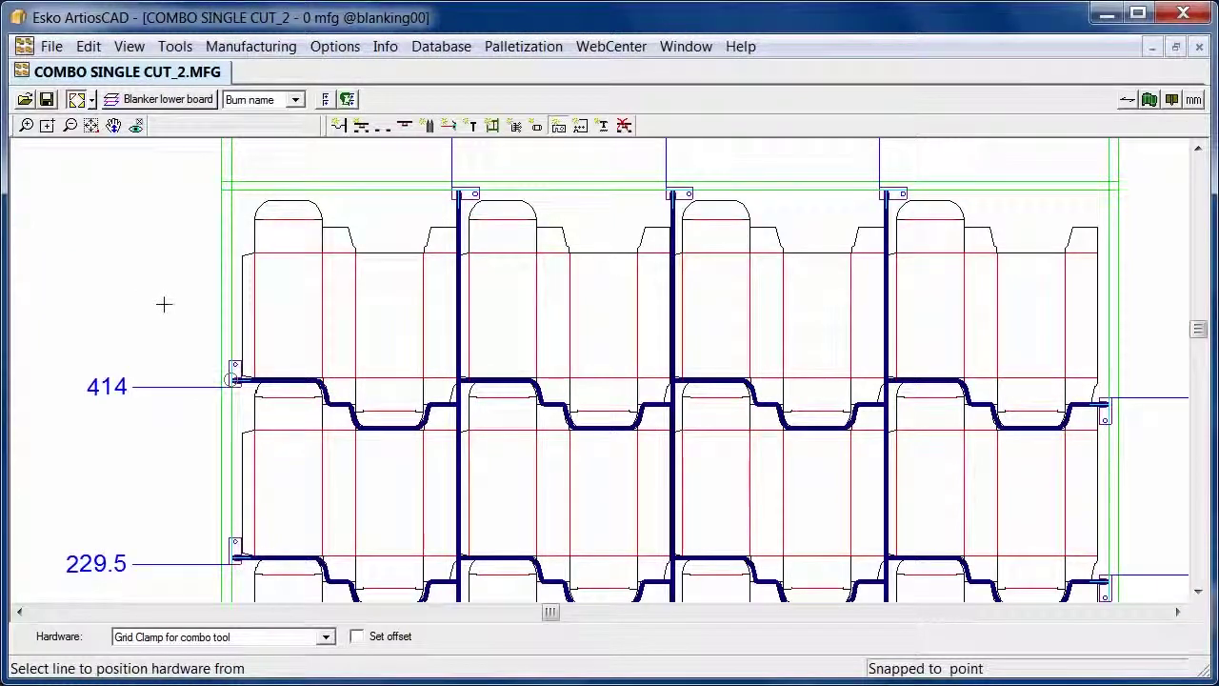
pyautogui.scroll(-2, 195, 329)
pyautogui.moveTo(422, 435); pyautogui.dragTo(467, 381, button='middle')
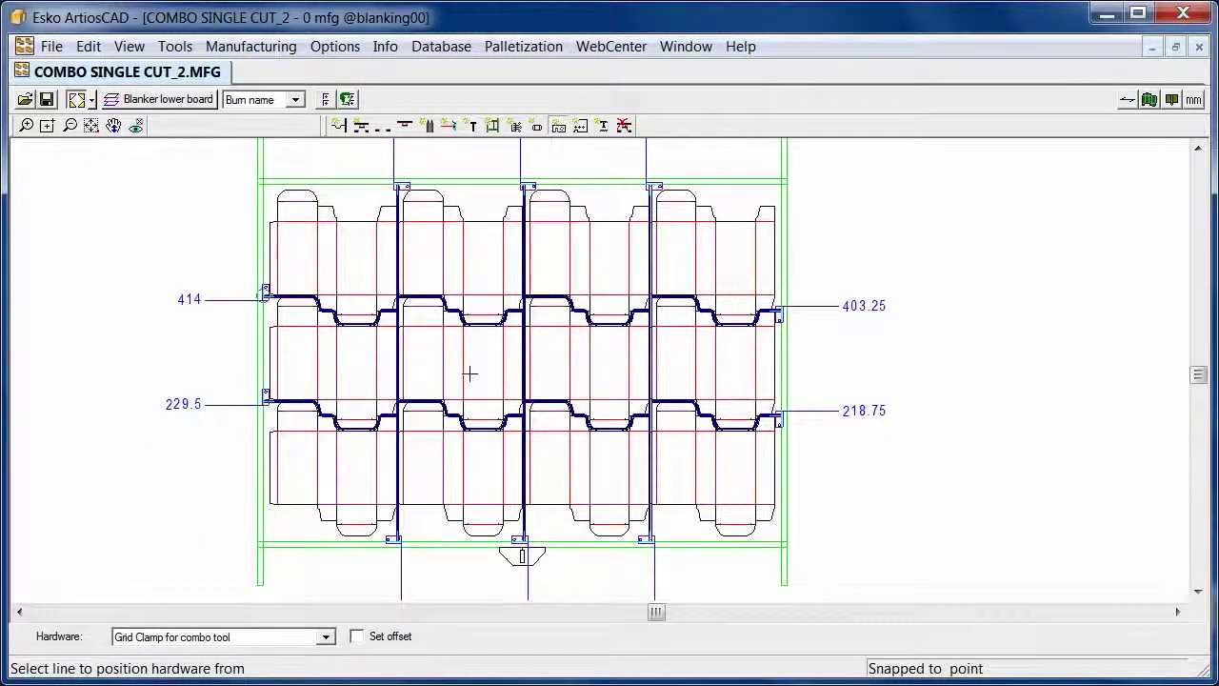